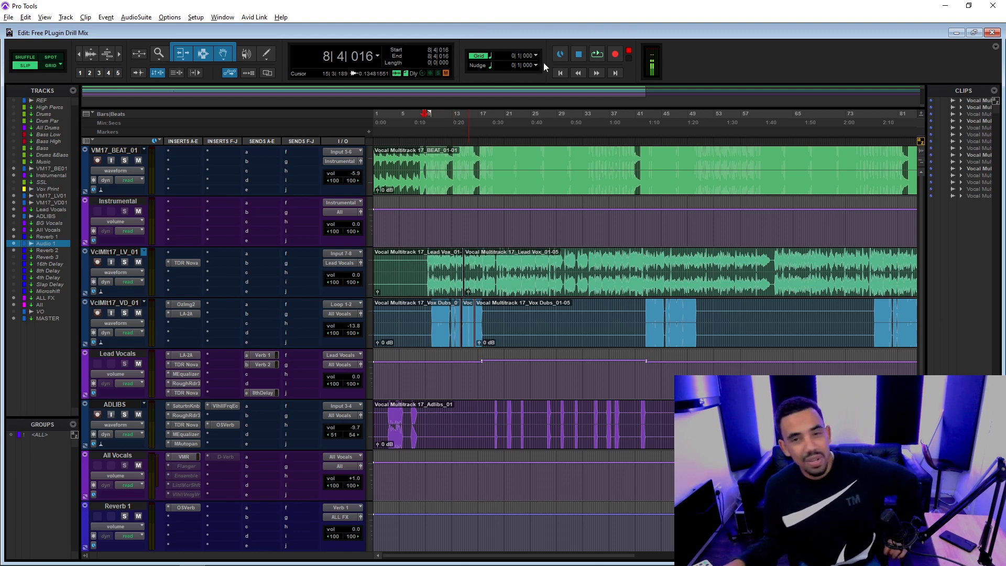
Play the mix, then enlarge the Lead Vocals track to reveal its full plugin chain
click(594, 54)
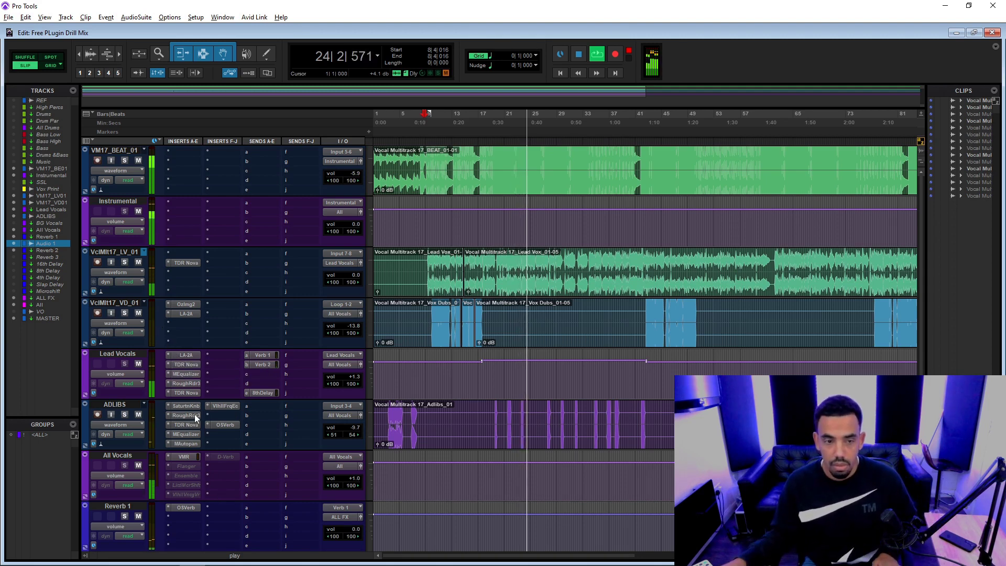
drag(199, 399, 199, 409)
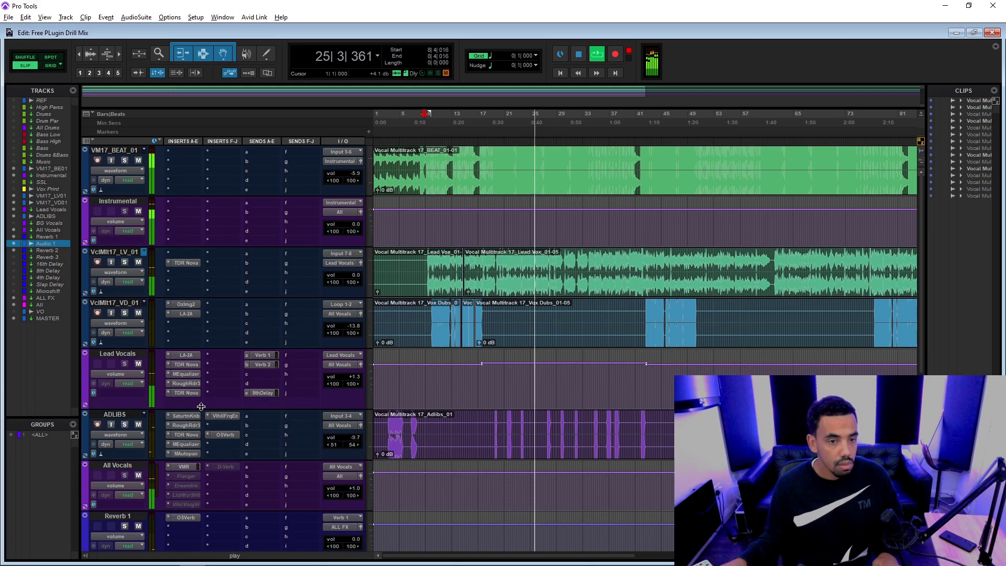
key(space)
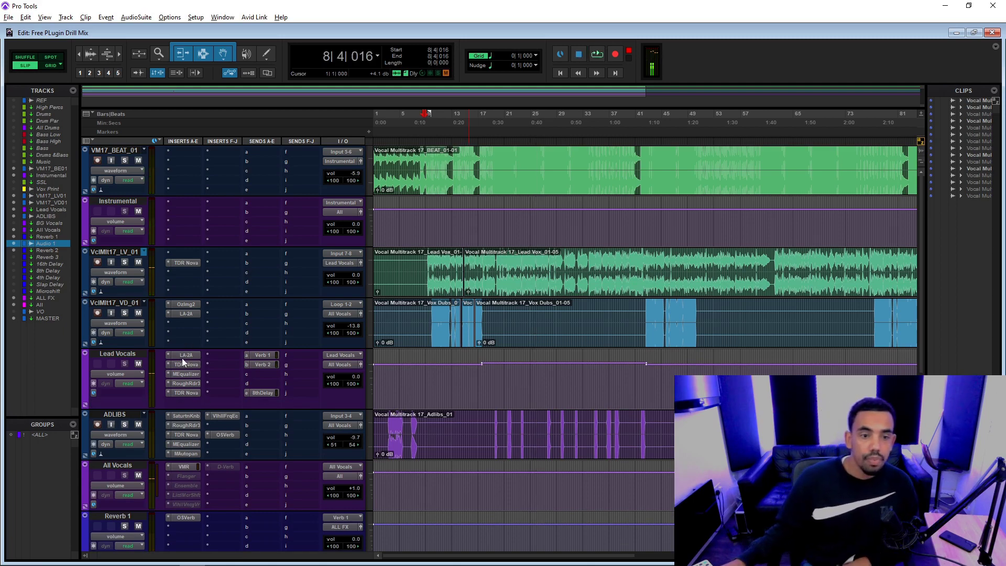
Open the Lead Vocals LA-2A on its default preset and listen to it during playback
click(185, 357)
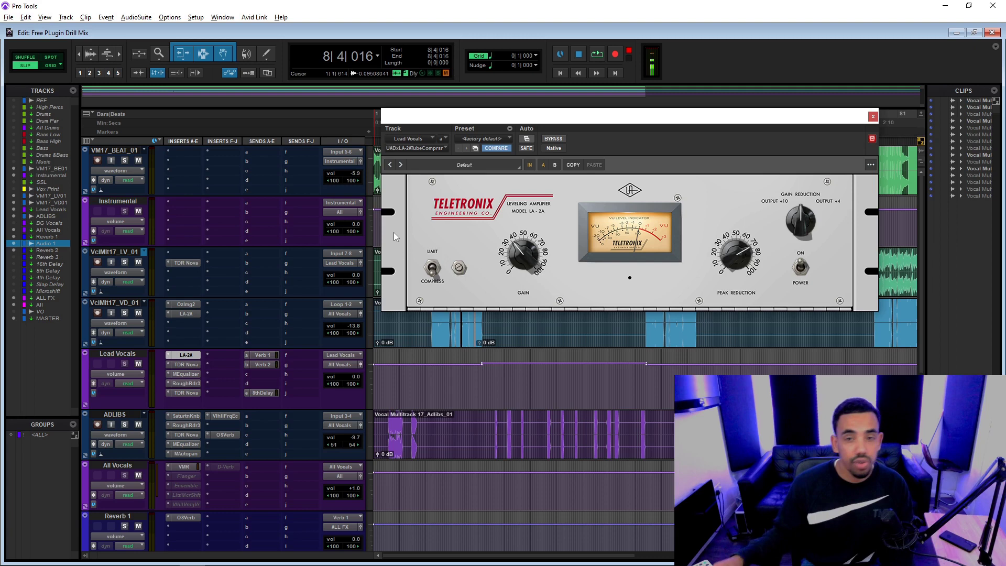
drag(665, 125, 666, 133)
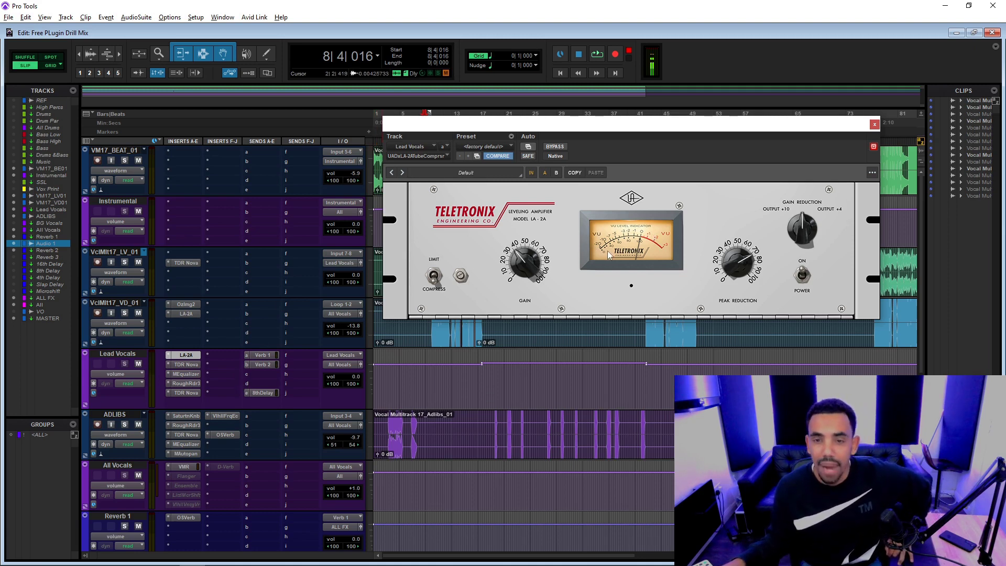
drag(623, 126, 591, 119)
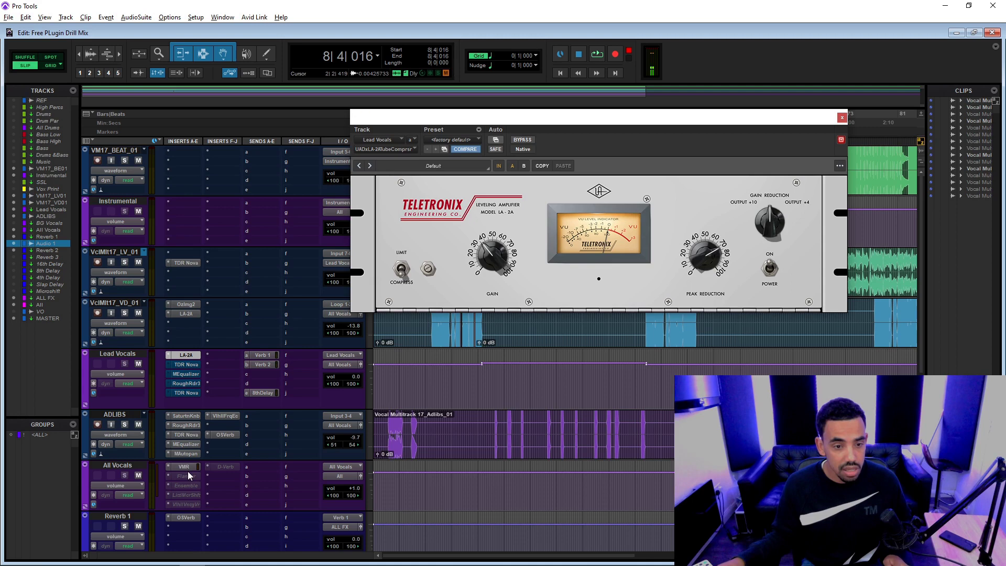
drag(570, 126, 566, 101)
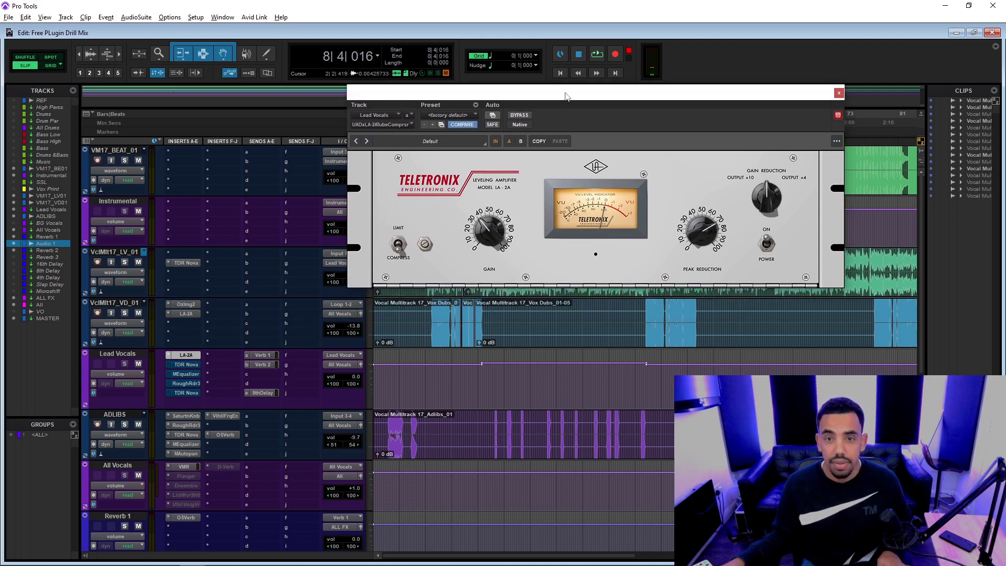
key(space)
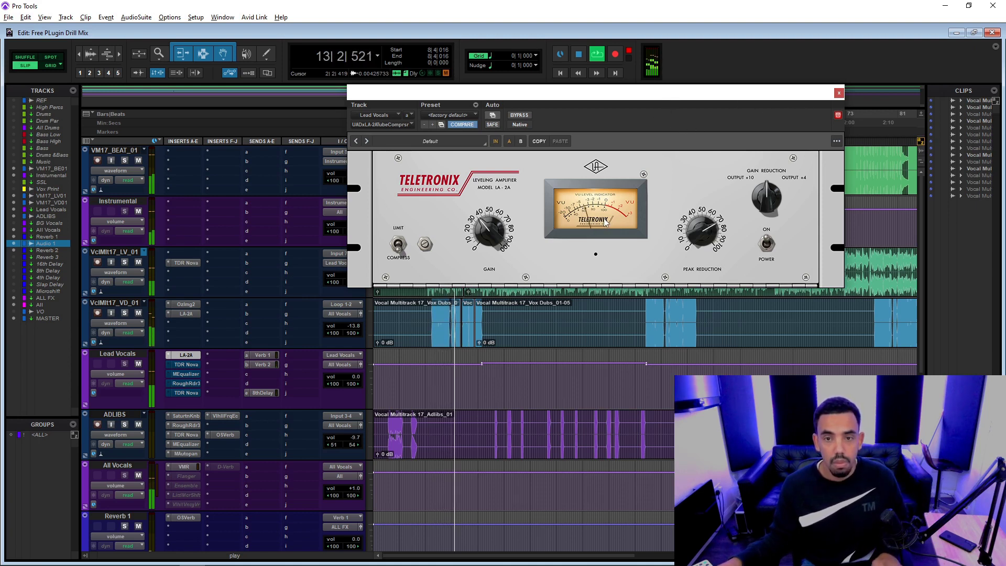
key(space)
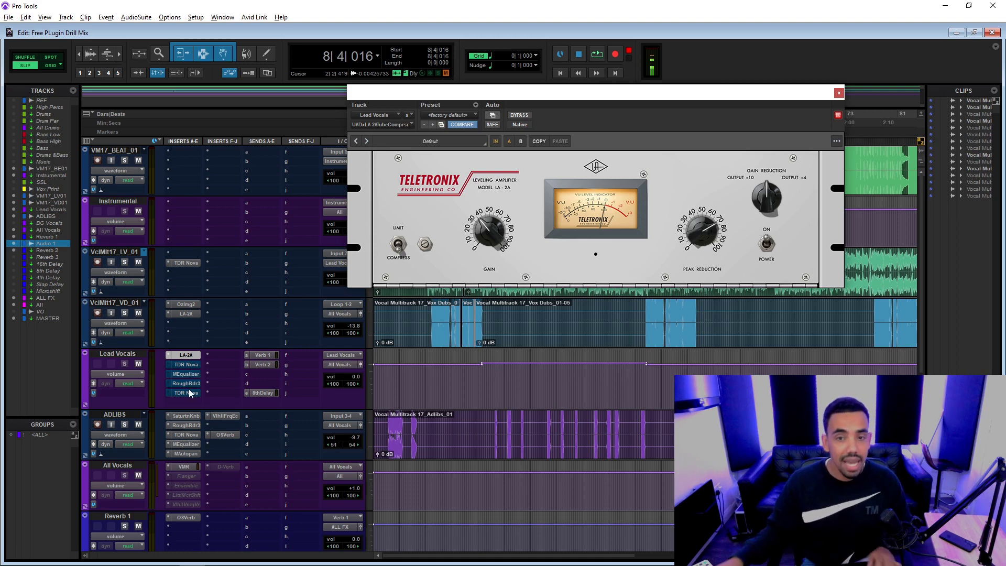
Open the Lead Vocals TDR Nova and keep its De-ess (split) preset
click(186, 364)
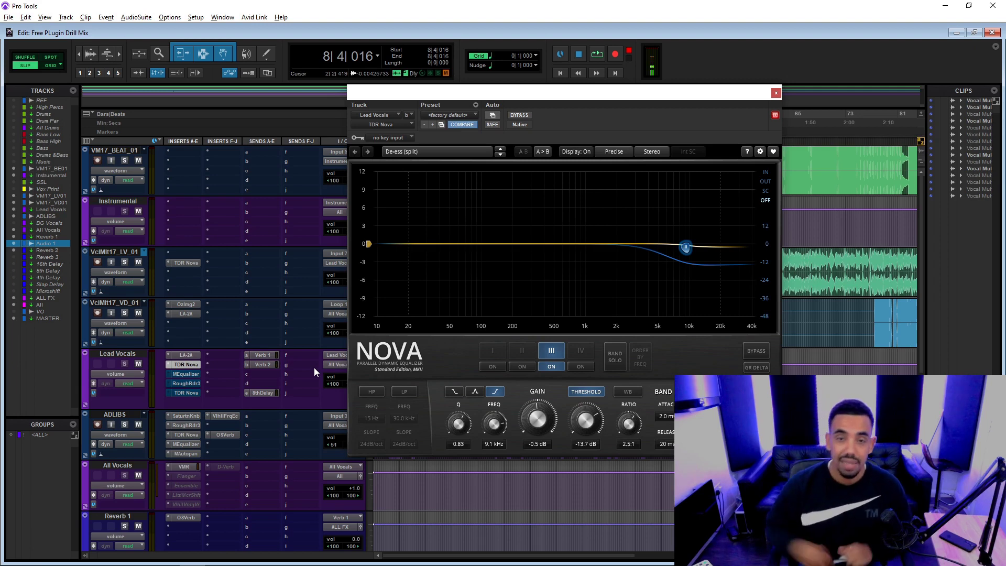
drag(520, 101, 491, 97)
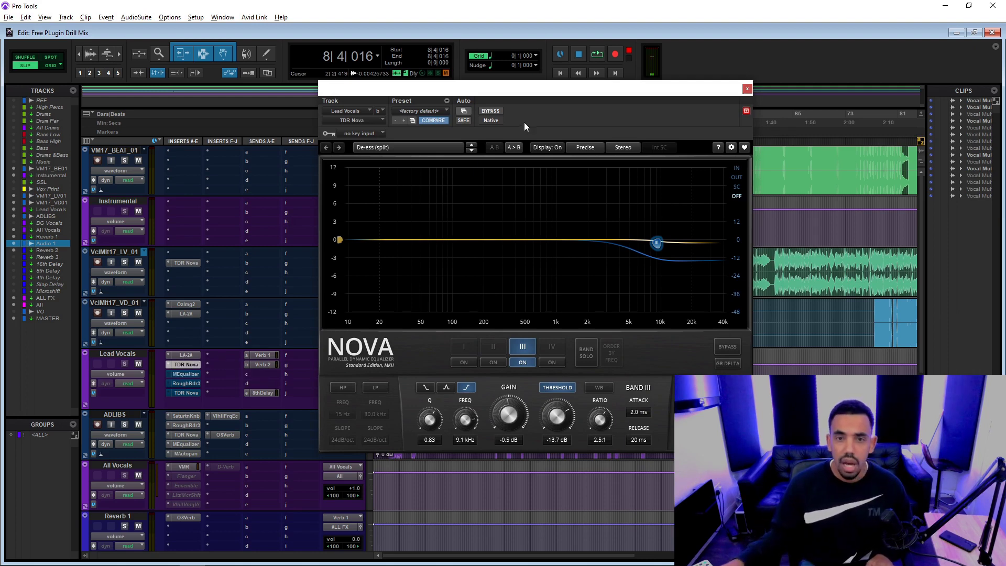
drag(536, 91, 552, 93)
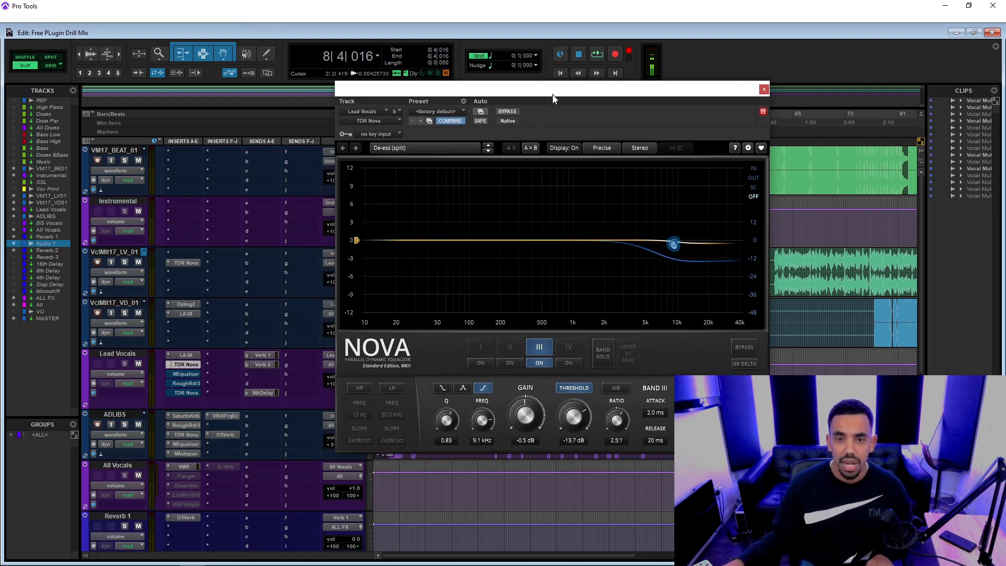
click(420, 151)
drag(569, 99, 567, 100)
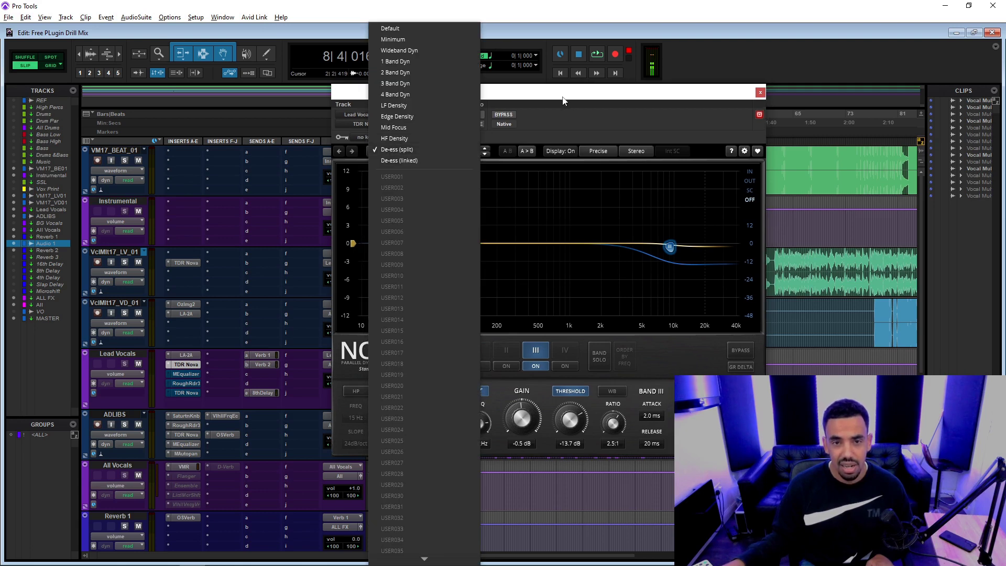
drag(350, 89, 197, 83)
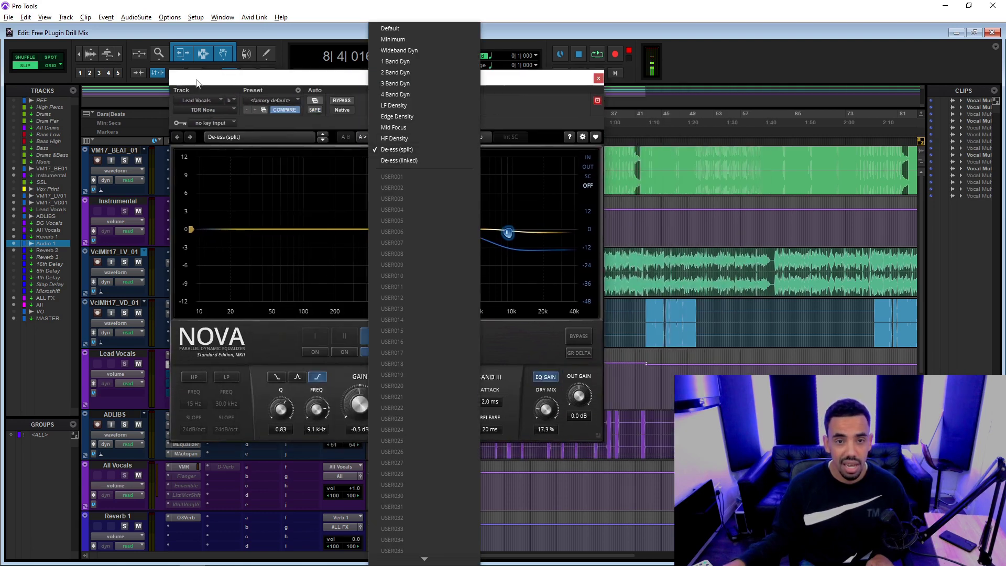
click(240, 138)
drag(421, 85, 508, 86)
During playback, lower the band III de-ess threshold to -18.3 dB, then close Nova
key(space)
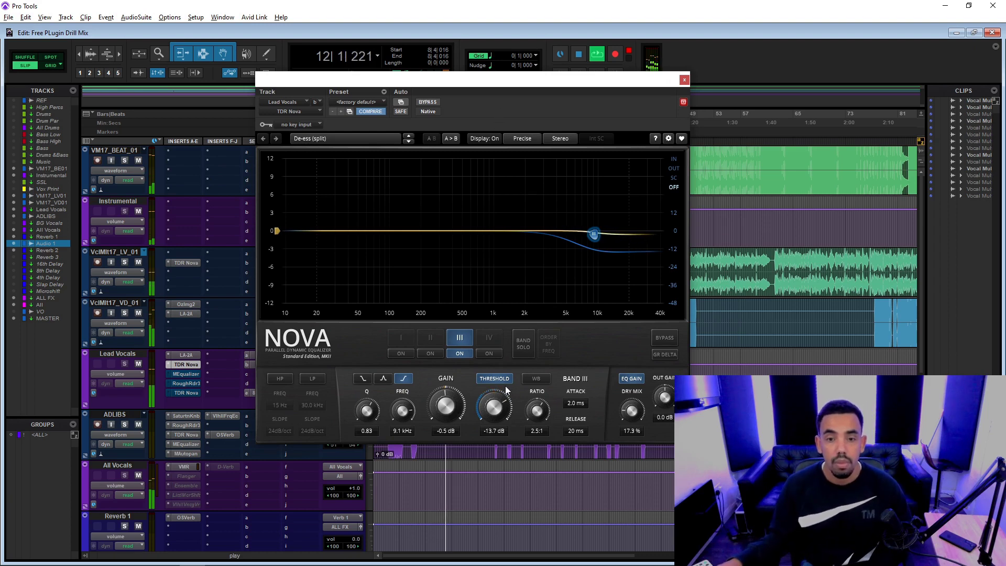
drag(494, 406, 494, 420)
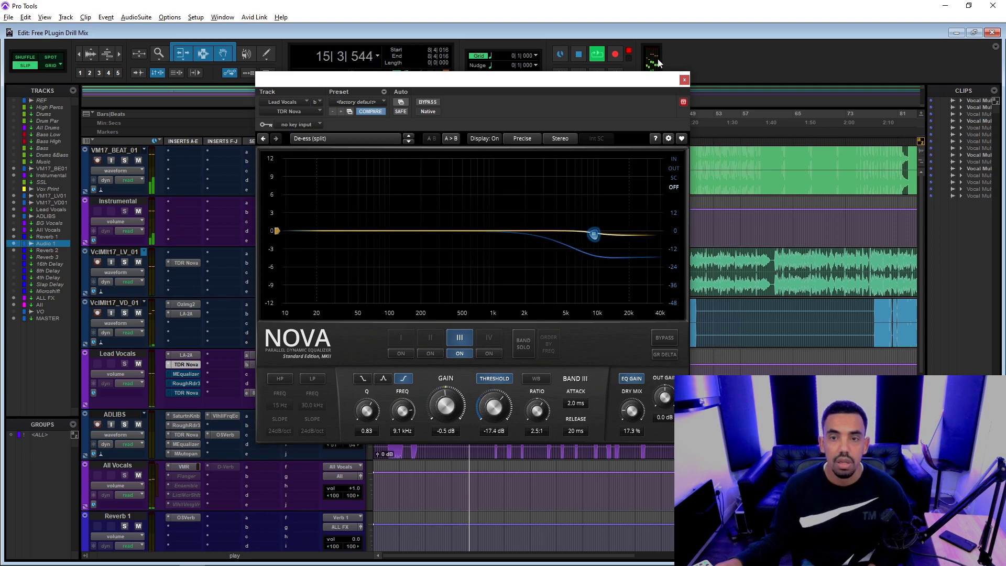
click(684, 81)
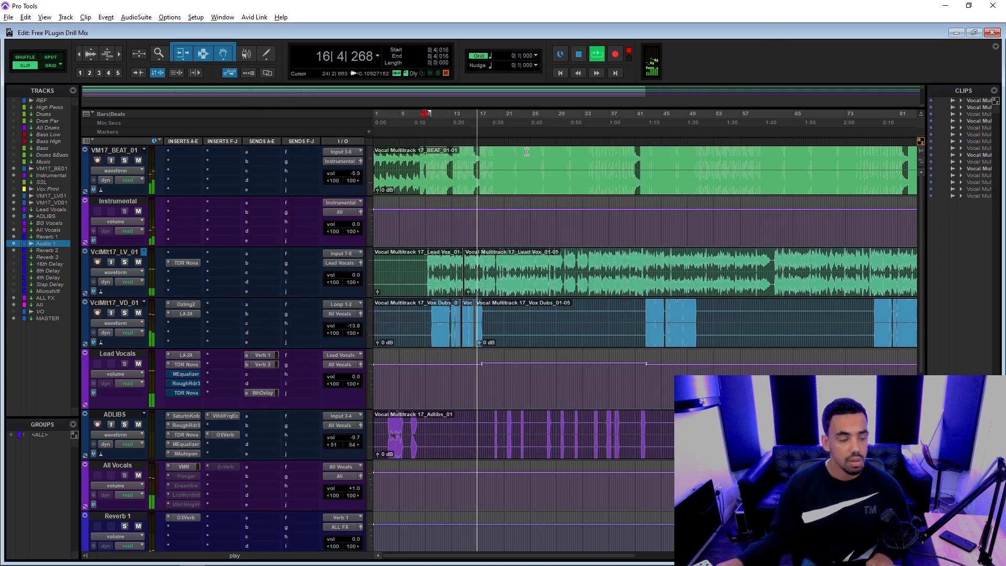
key(space)
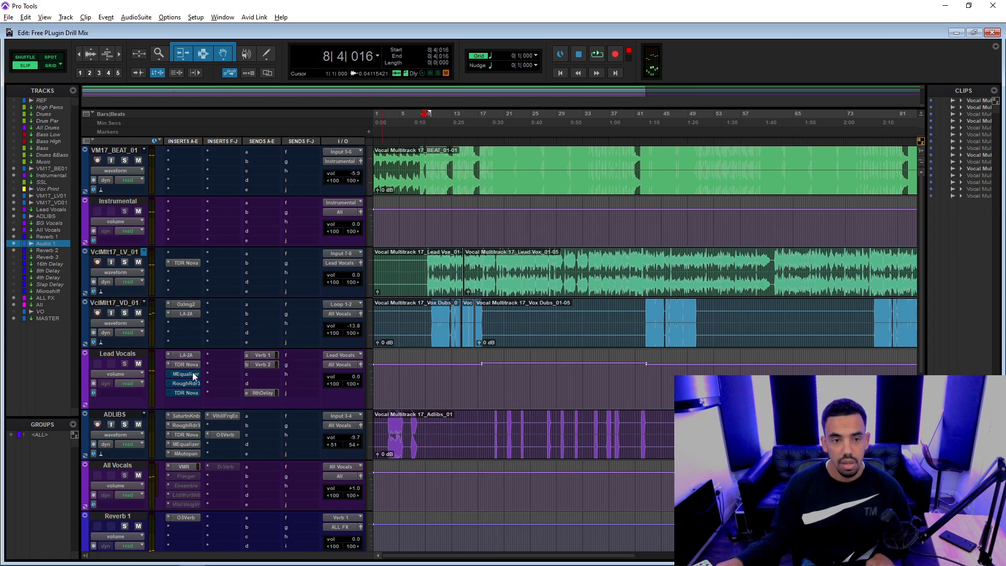
Move MEqualizer band 2 to 97.04 Hz, +4.68 dB and band 4 to 8317 Hz, -3.49 dB
click(191, 375)
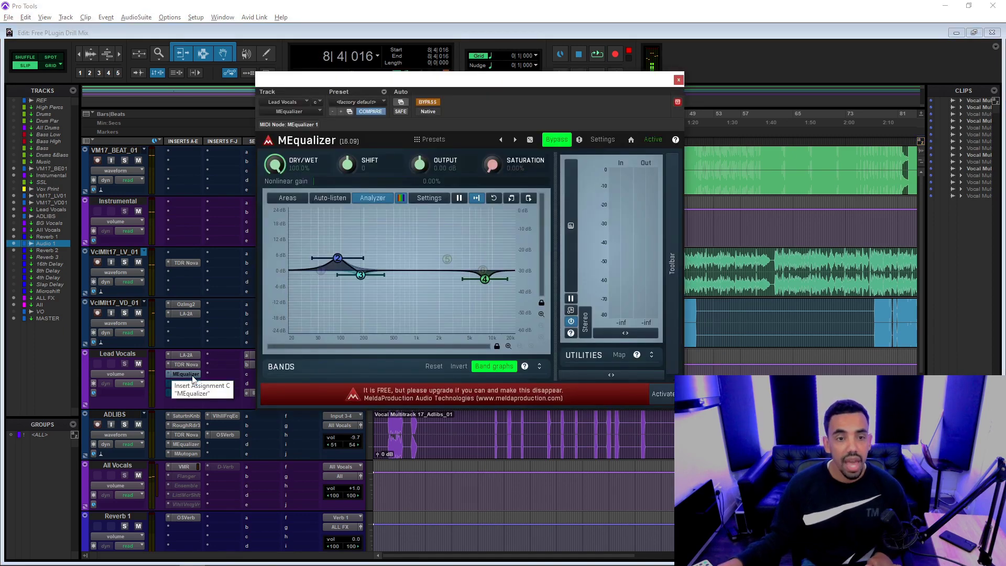
drag(504, 85, 543, 78)
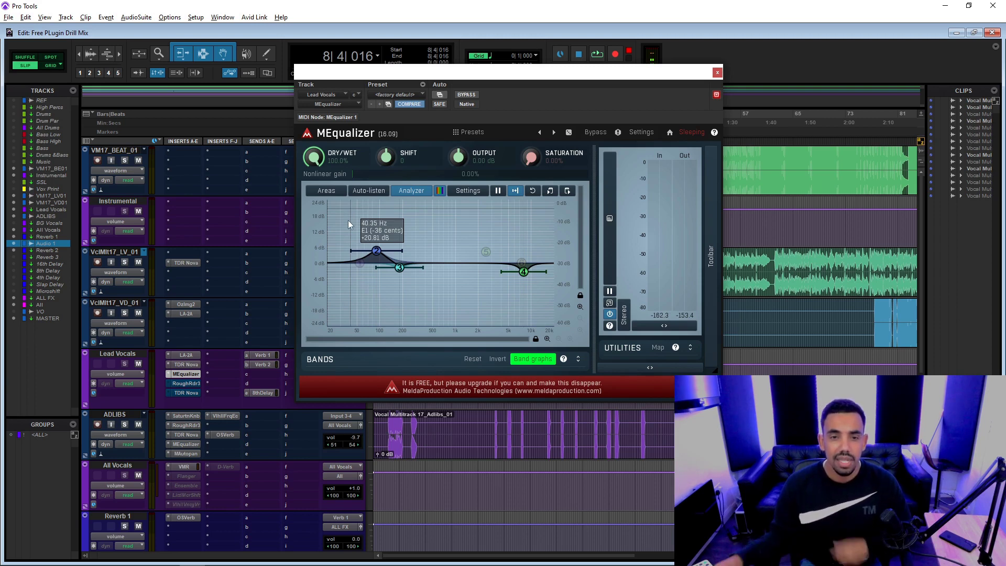
drag(376, 255, 381, 255)
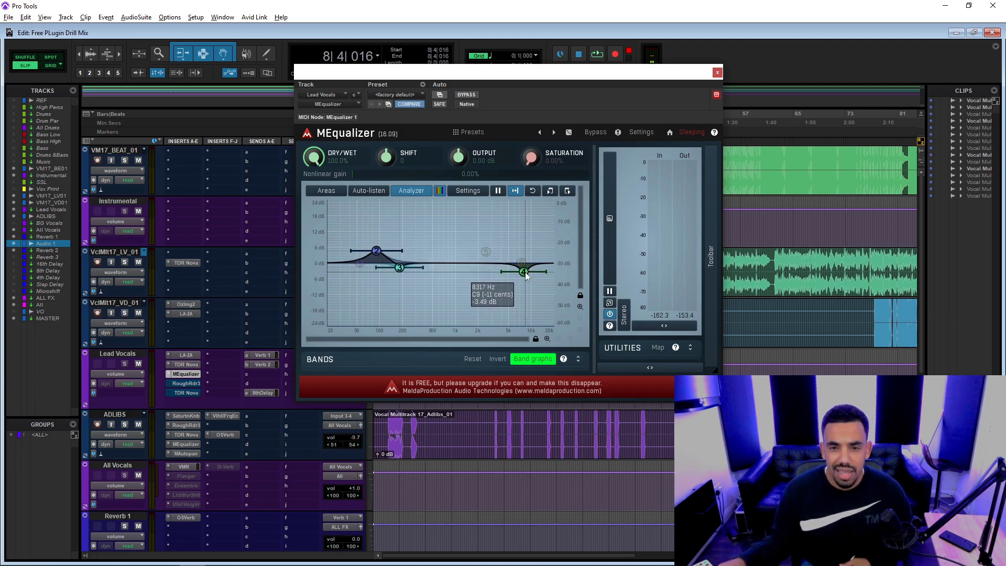
drag(523, 271, 525, 271)
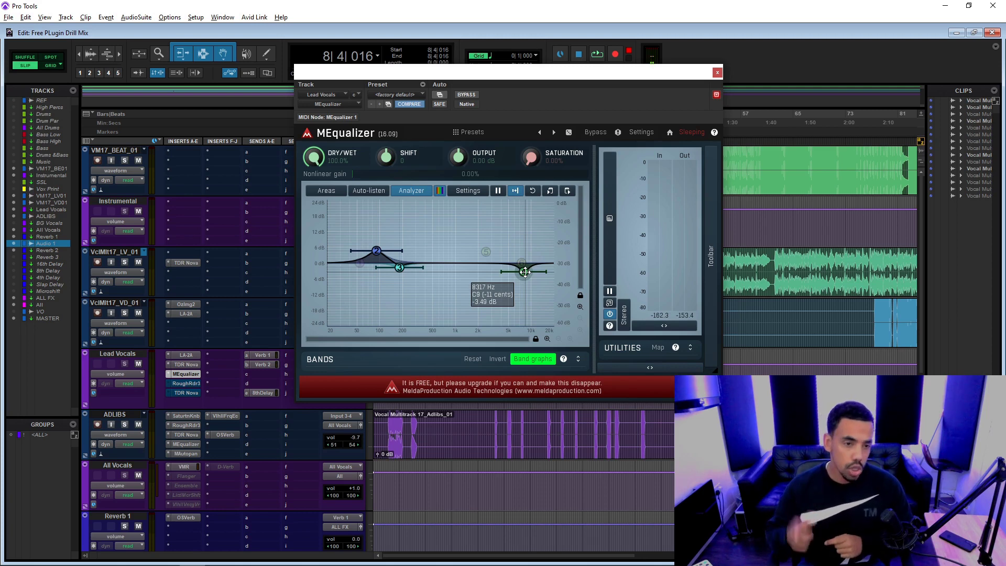
Open the Lead Vocals RoughRider3 on its default preset, with processing turned on
click(191, 383)
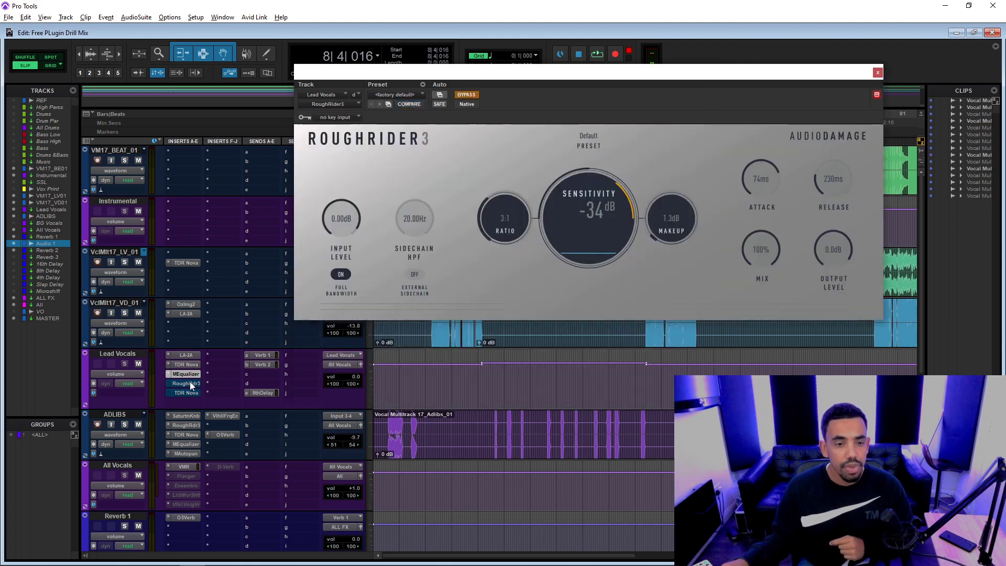
click(461, 97)
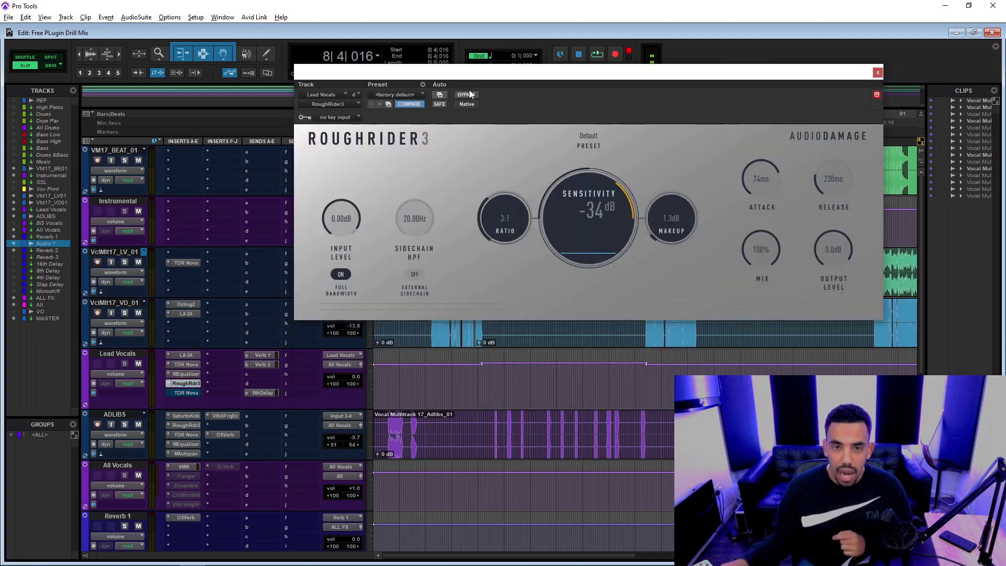
drag(474, 76, 428, 101)
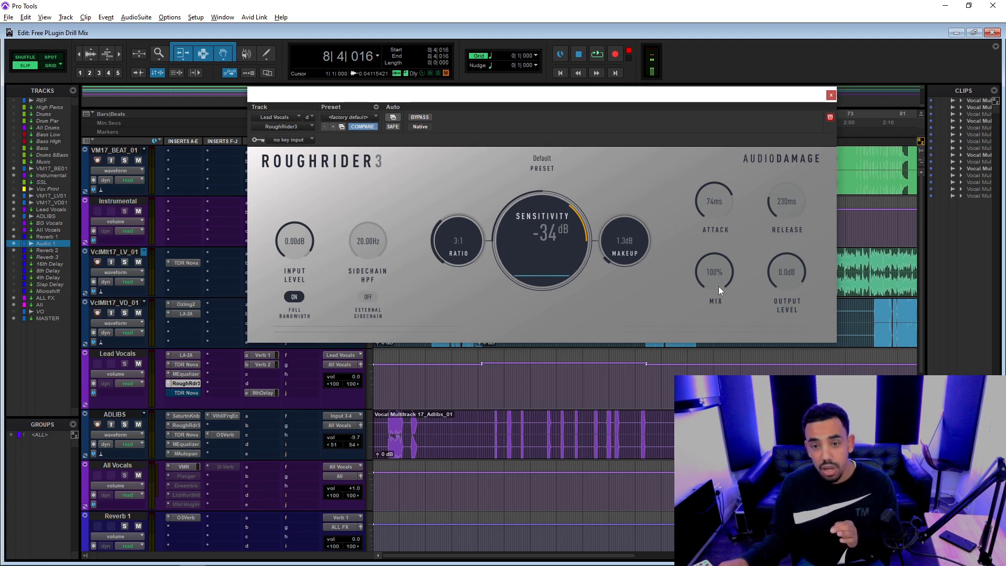
drag(512, 102, 533, 129)
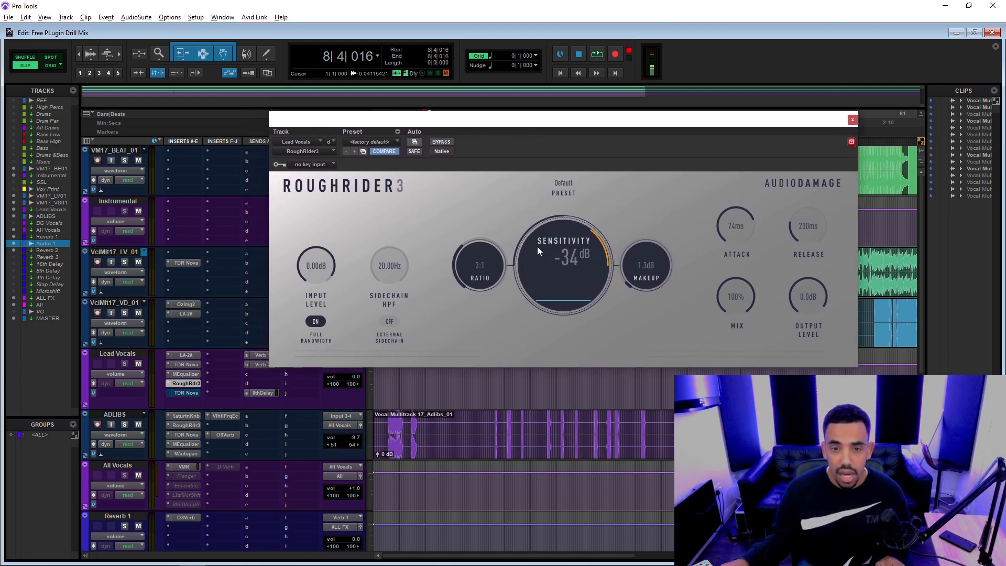
drag(598, 126, 580, 140)
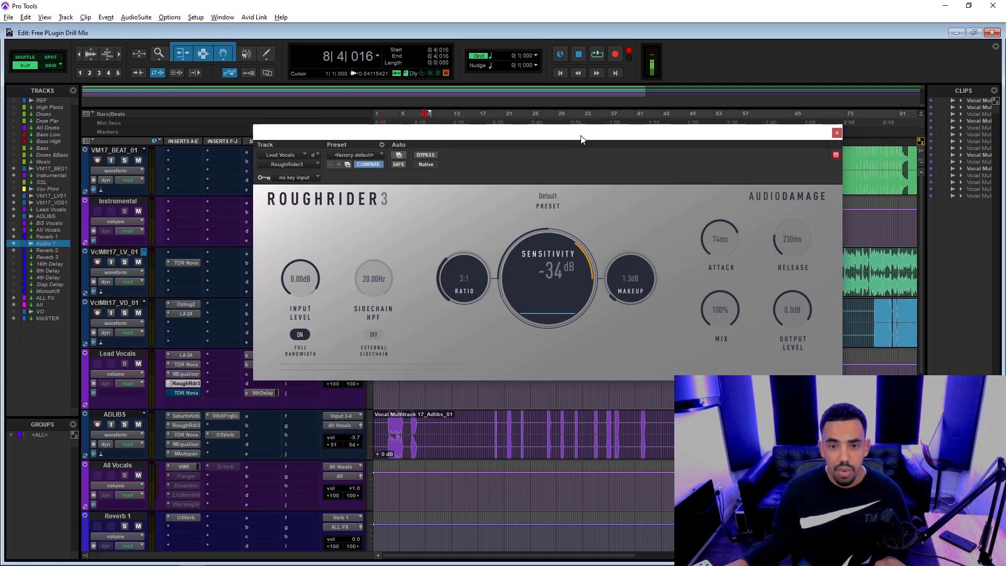
Compare RoughRider3 against bypass during playback, leave it active, and move its window aside
key(space)
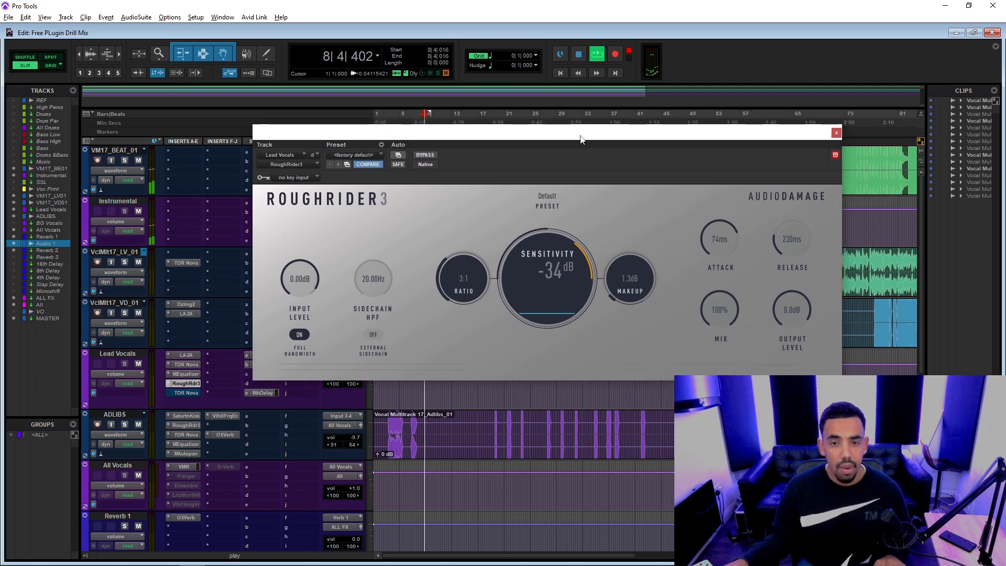
click(425, 155)
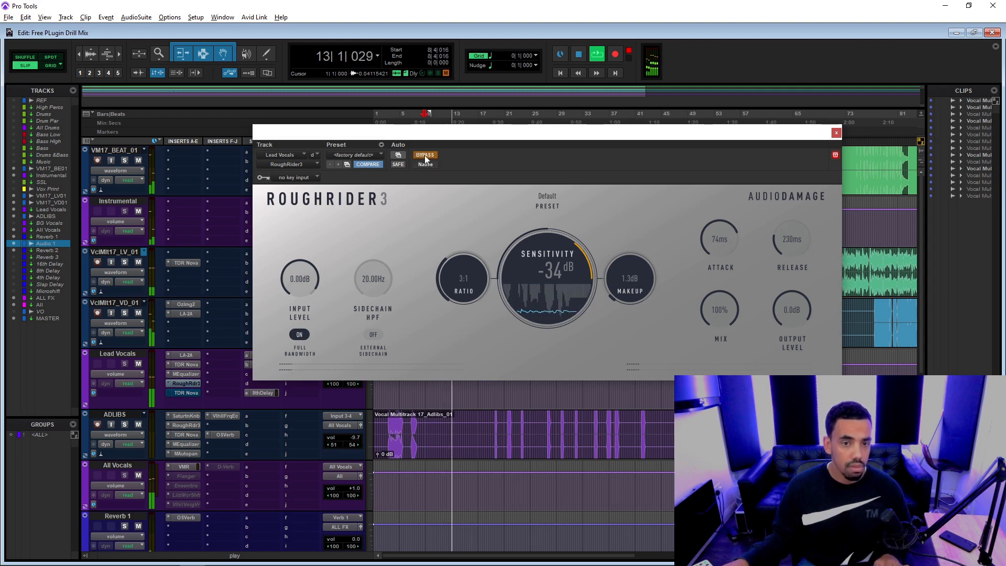
click(424, 156)
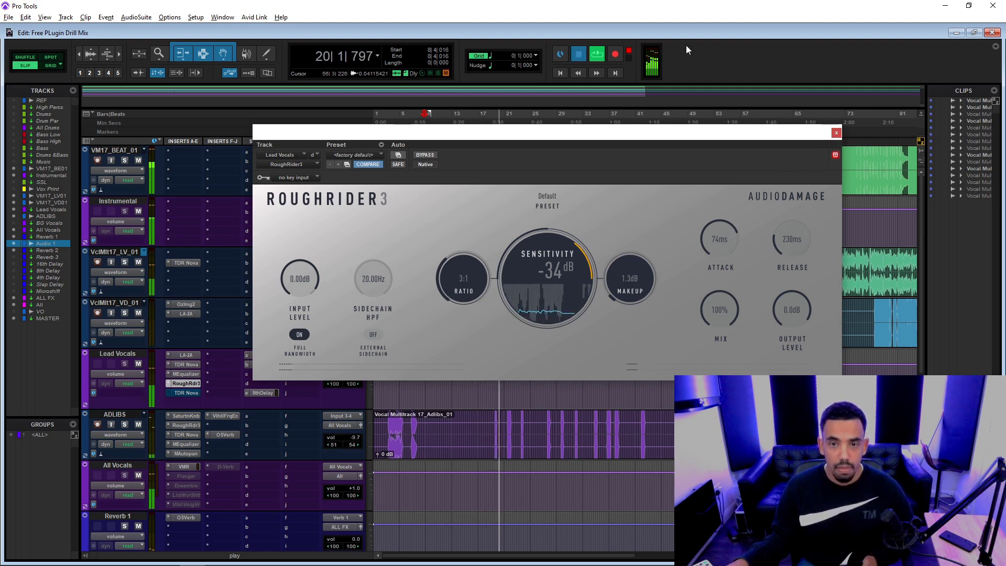
key(space)
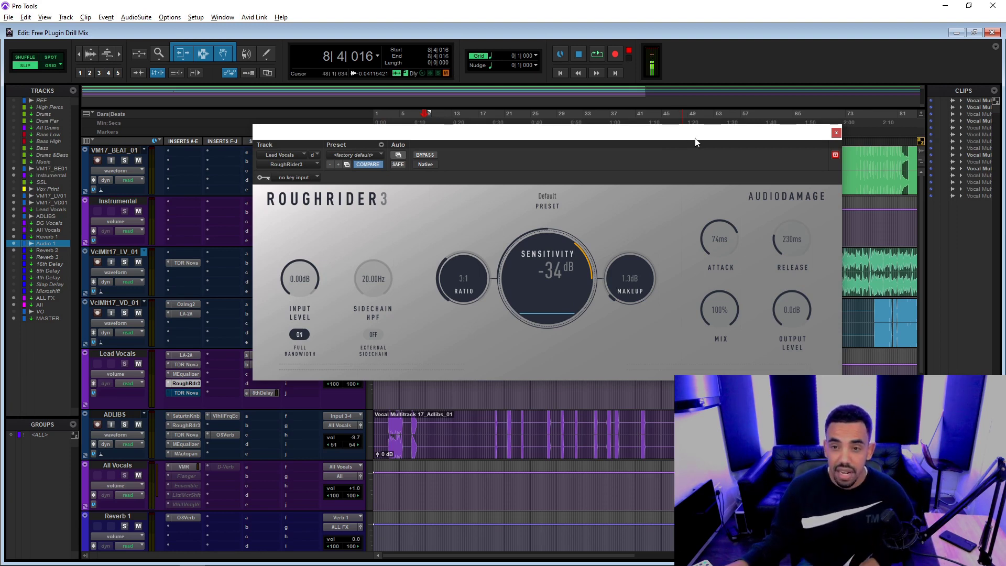
drag(695, 143, 769, 140)
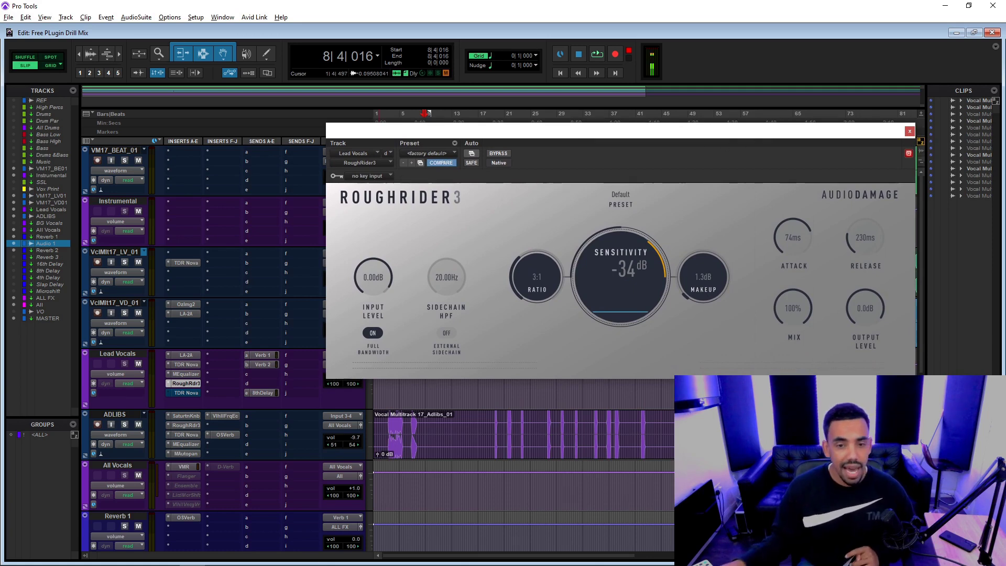
Close RoughRider3 and set the second Lead Vocals TDR Nova Band III threshold to -15.0 dB
click(909, 131)
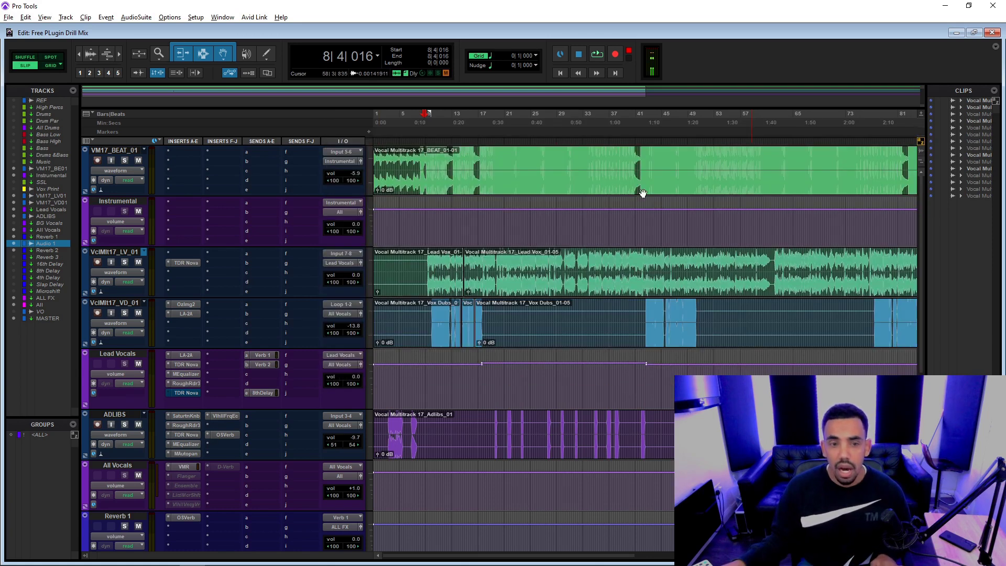
click(192, 395)
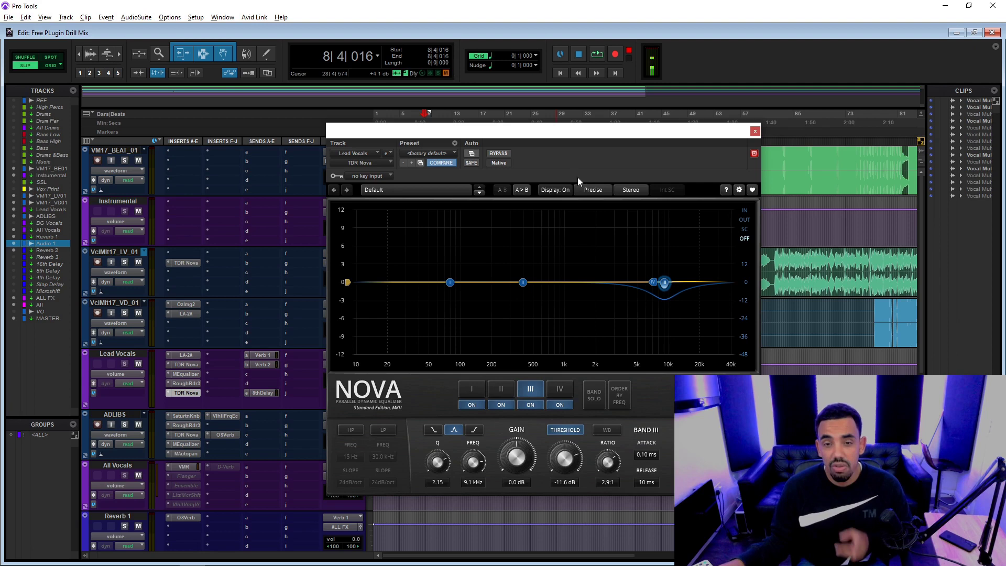
drag(586, 135, 563, 126)
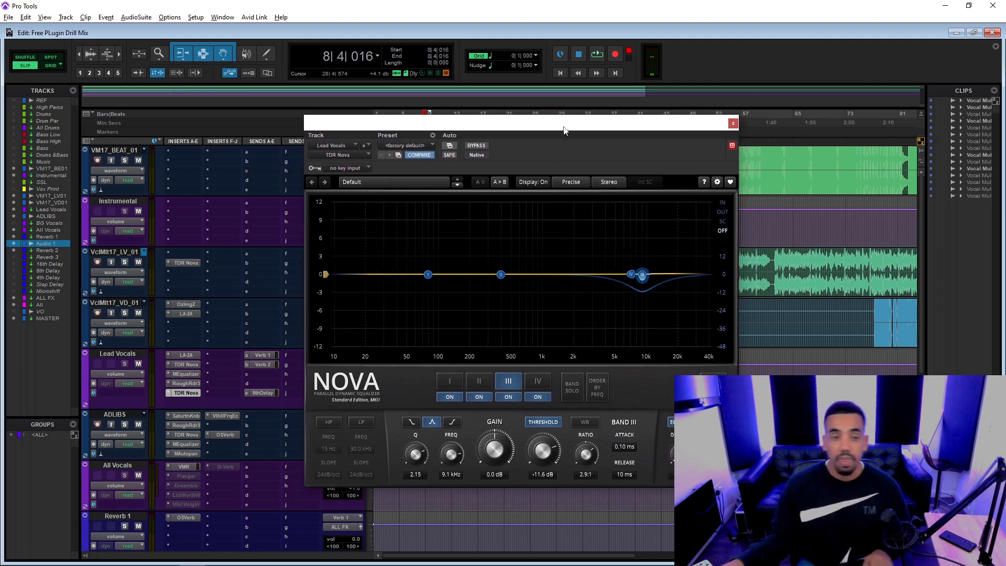
key(space)
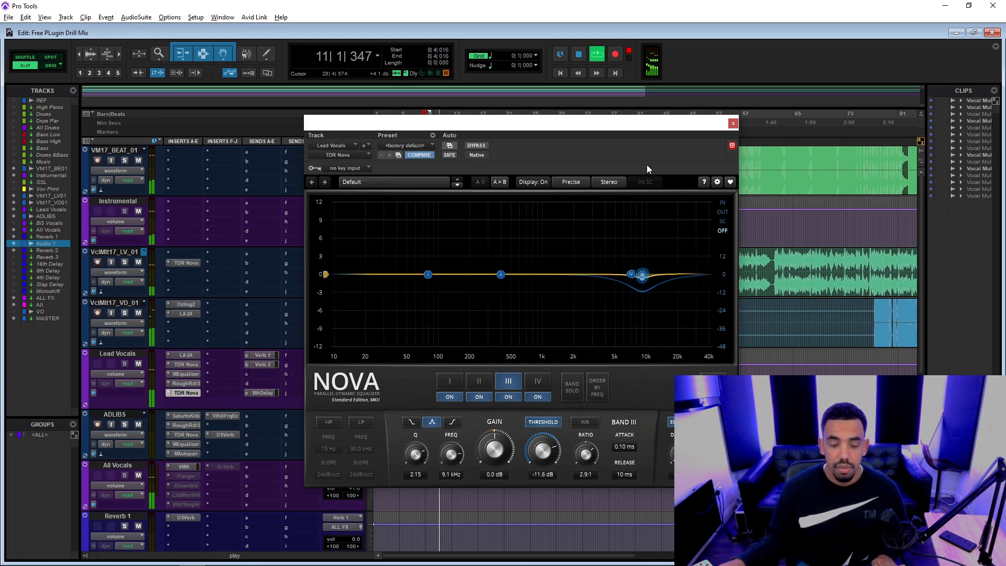
click(733, 123)
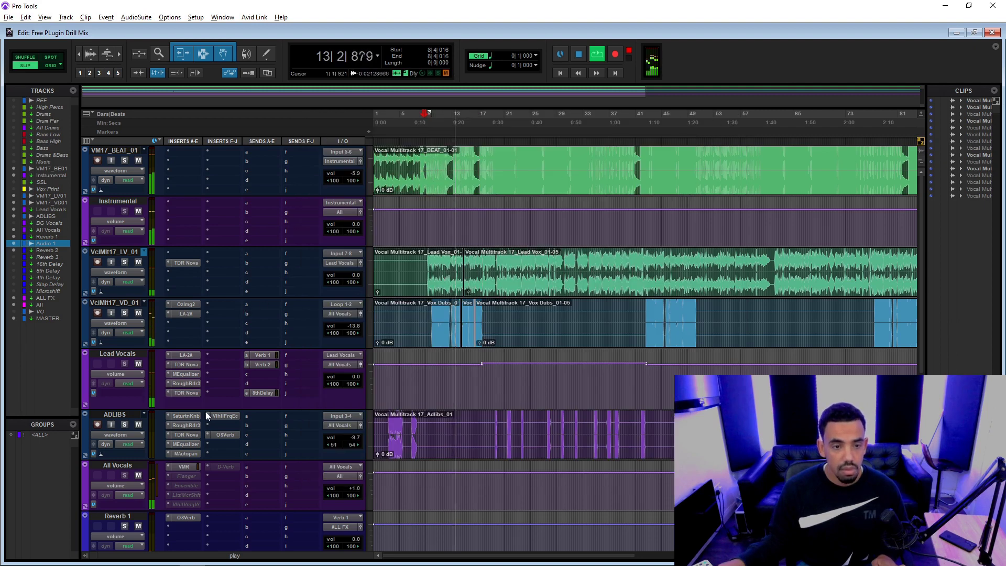
click(196, 392)
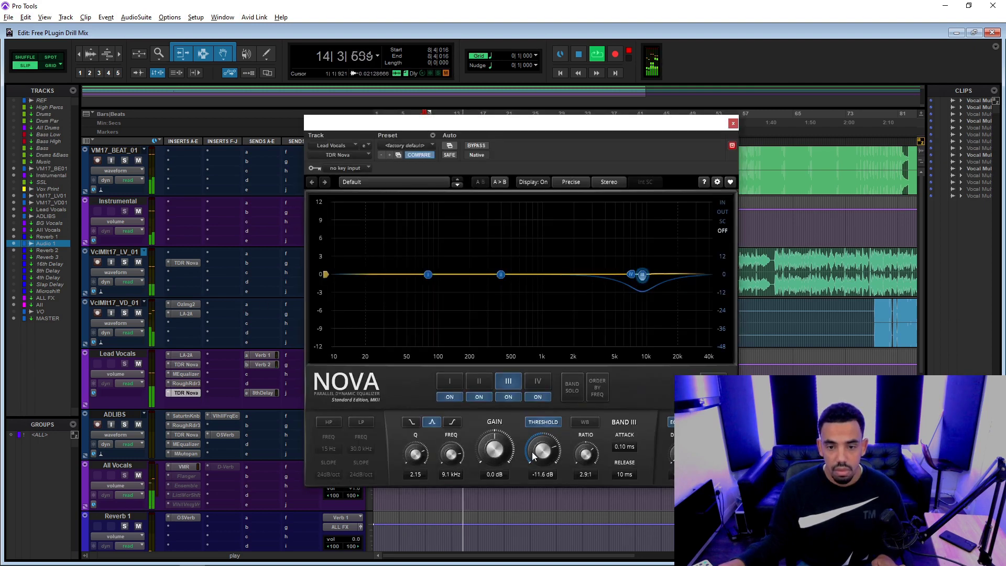
mouse_move(534, 456)
mouse_down()
mouse_move(533, 474)
mouse_move(543, 446)
mouse_up()
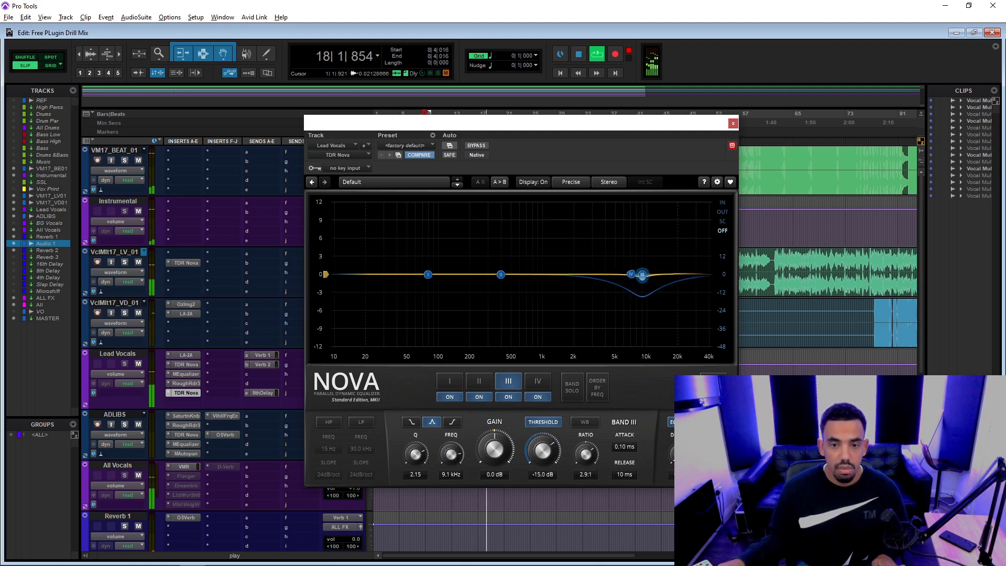
Close Nova, stop playback, and open Reverb 1's OldSkoolVerb on its DRUM ROOM setting
click(733, 124)
scroll(190, 325, down, 6)
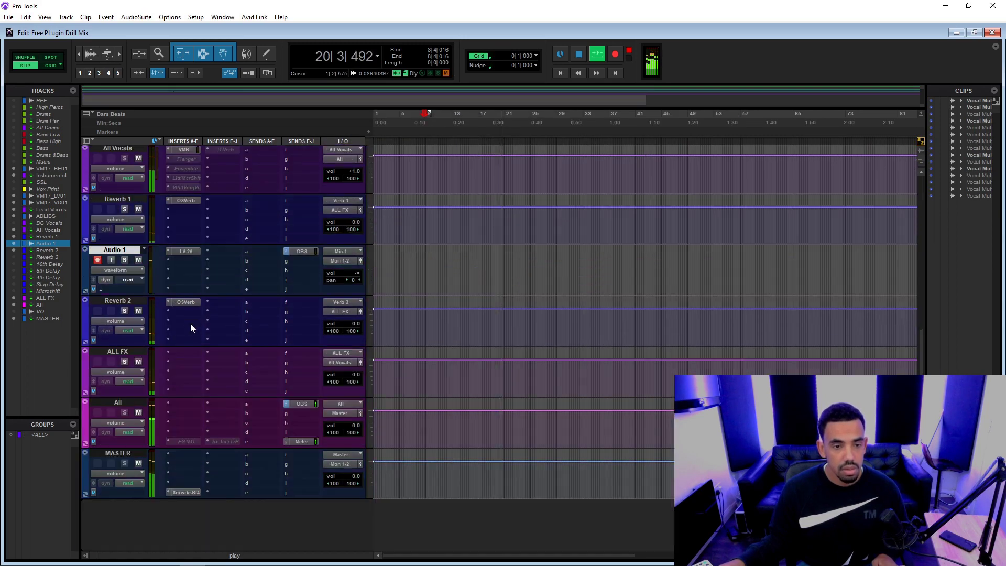
key(space)
scroll(190, 323, up, 5)
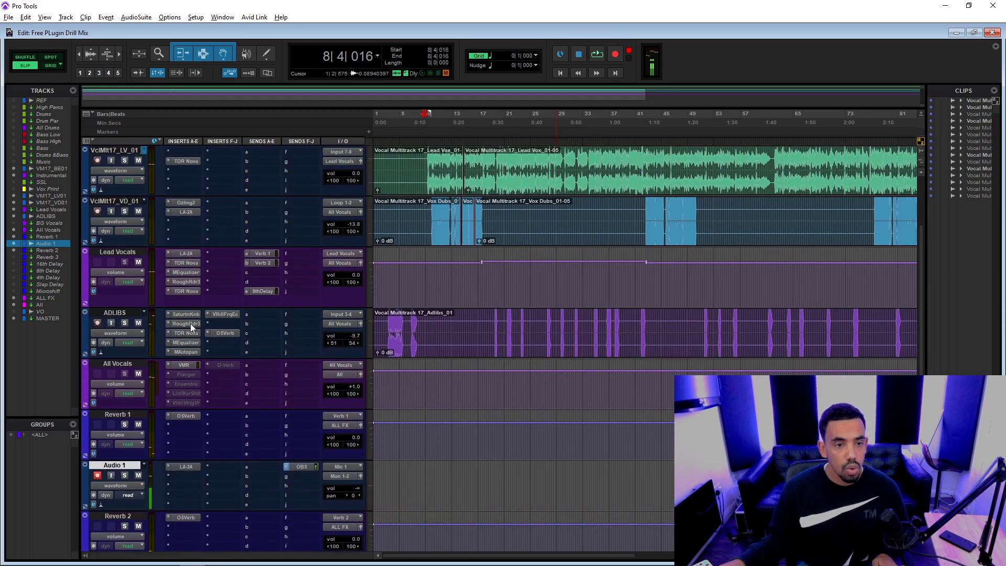
scroll(191, 327, up, 2)
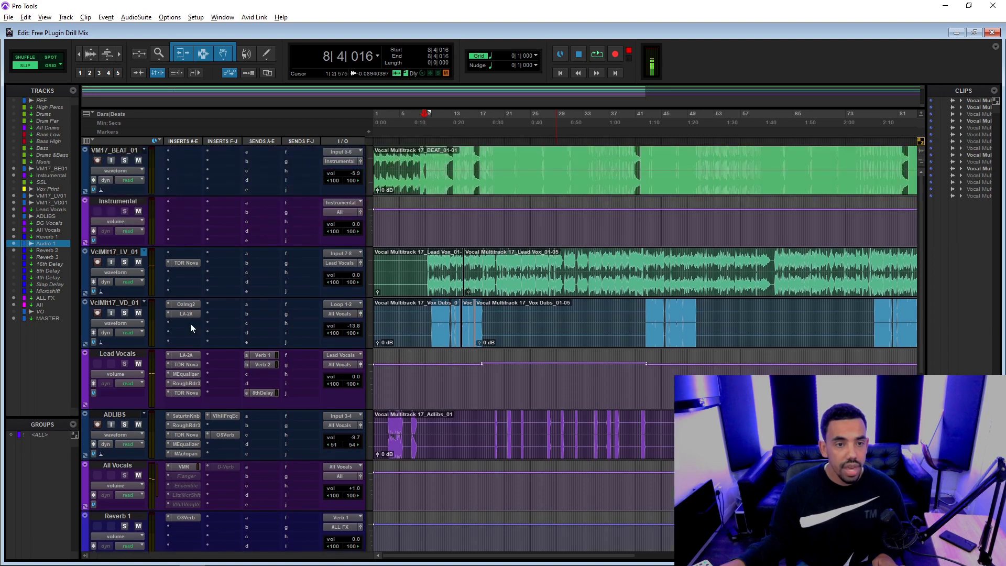
scroll(191, 323, down, 3)
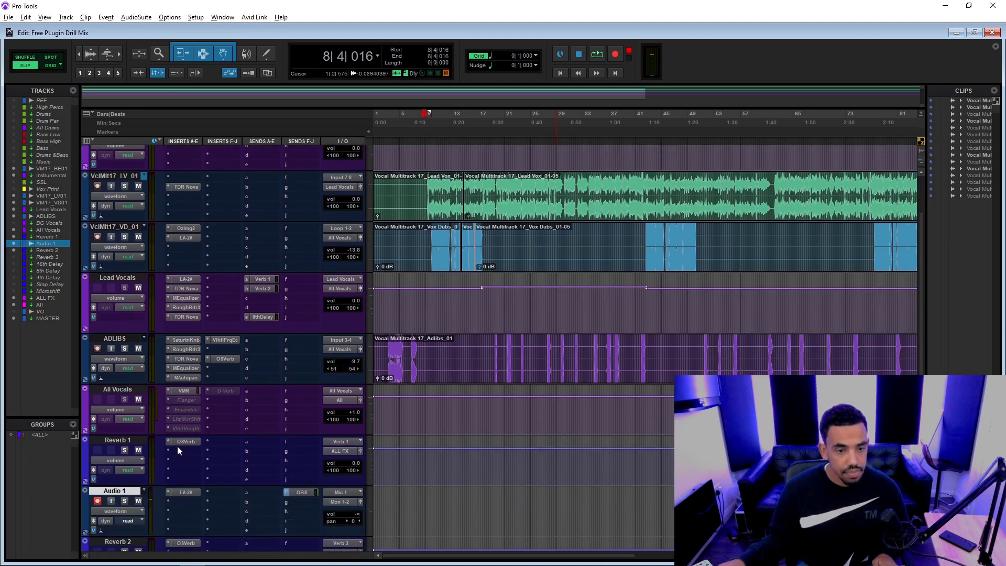
click(180, 442)
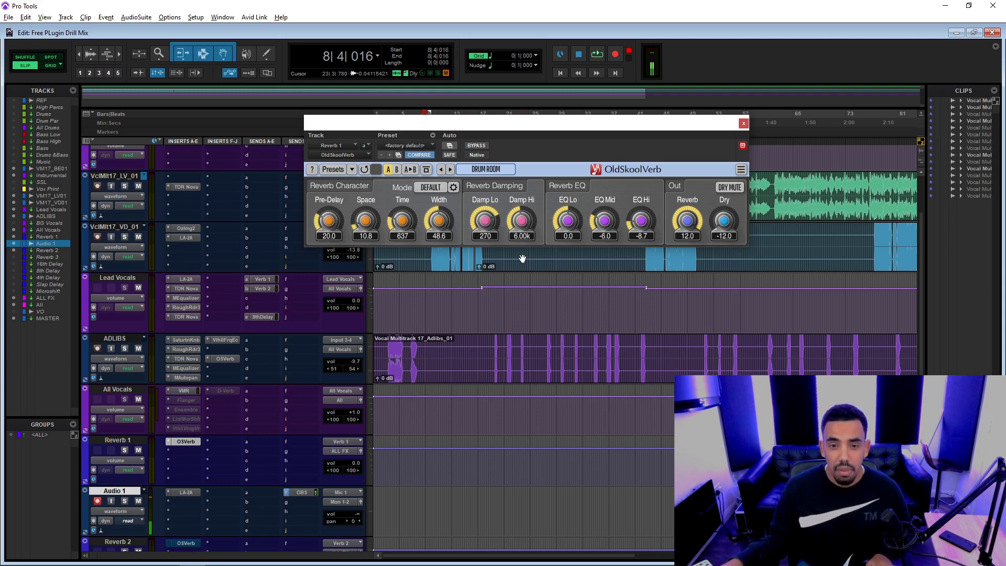
From bar 19, raise the Lead Vocals Verb 1 send toward 0 dB, then close OldSkoolVerb
drag(578, 129, 471, 140)
drag(541, 171, 675, 324)
click(495, 140)
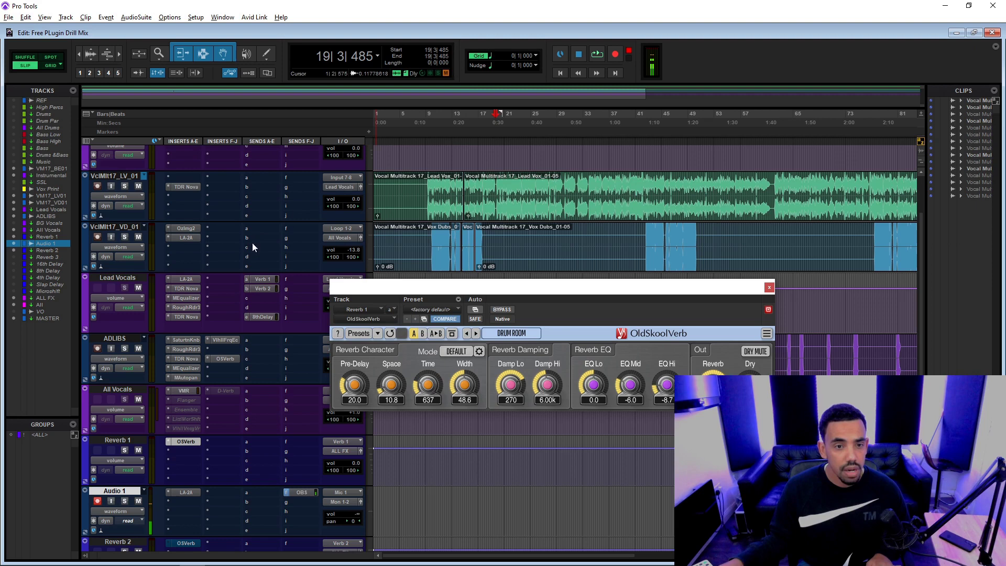
click(264, 279)
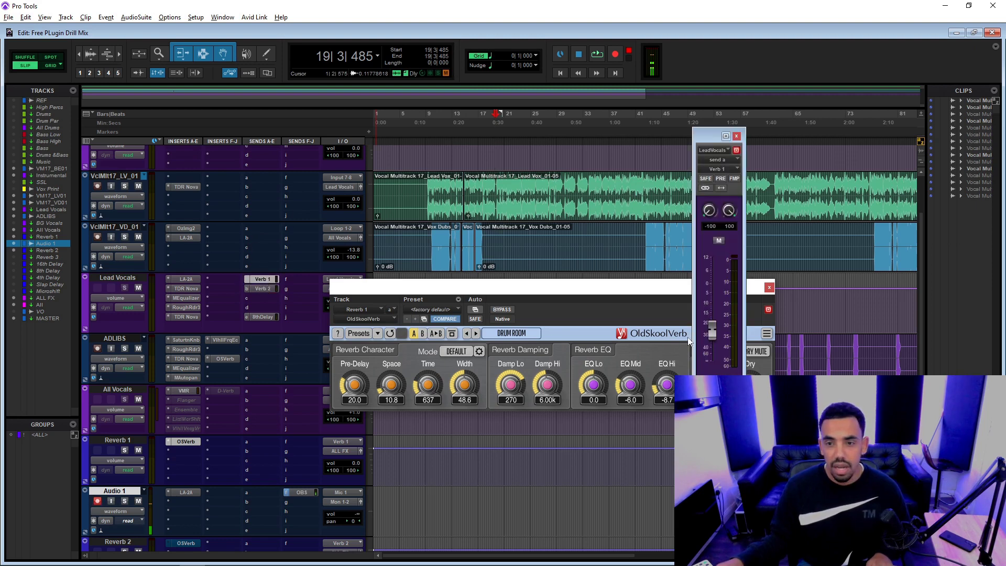
mouse_move(712, 331)
mouse_down()
mouse_move(721, 273)
mouse_move(723, 330)
mouse_up()
key(space)
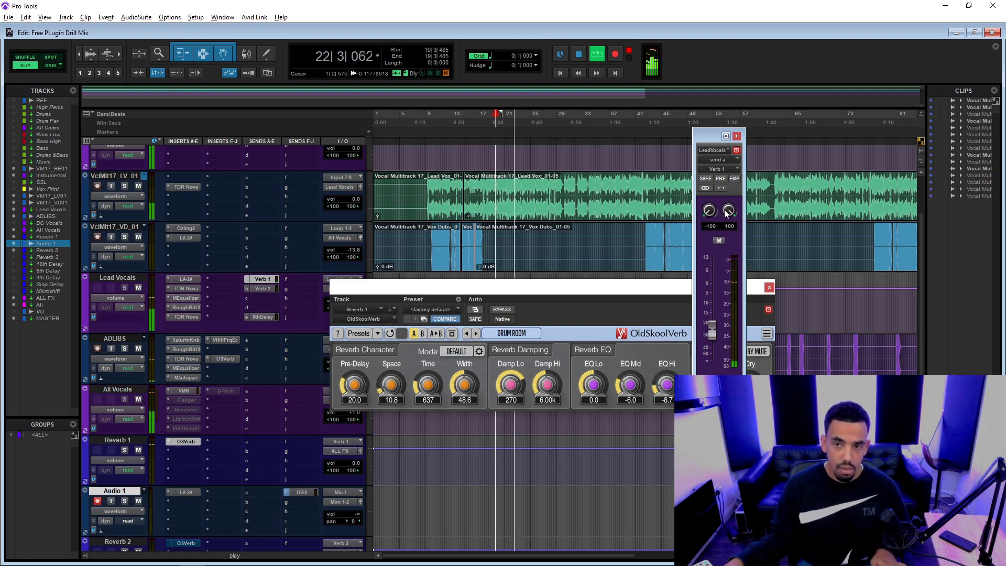
click(736, 136)
key(space)
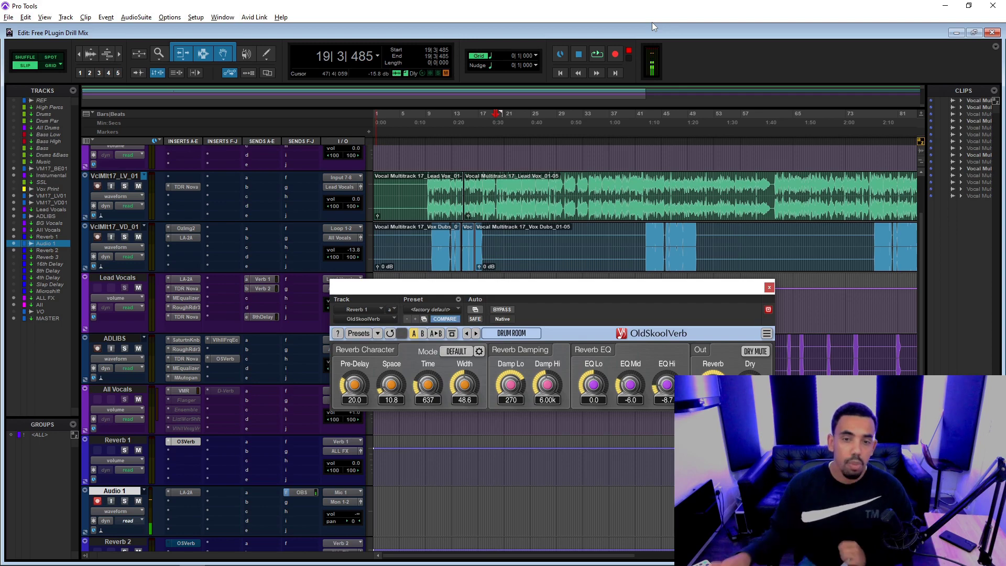
click(769, 288)
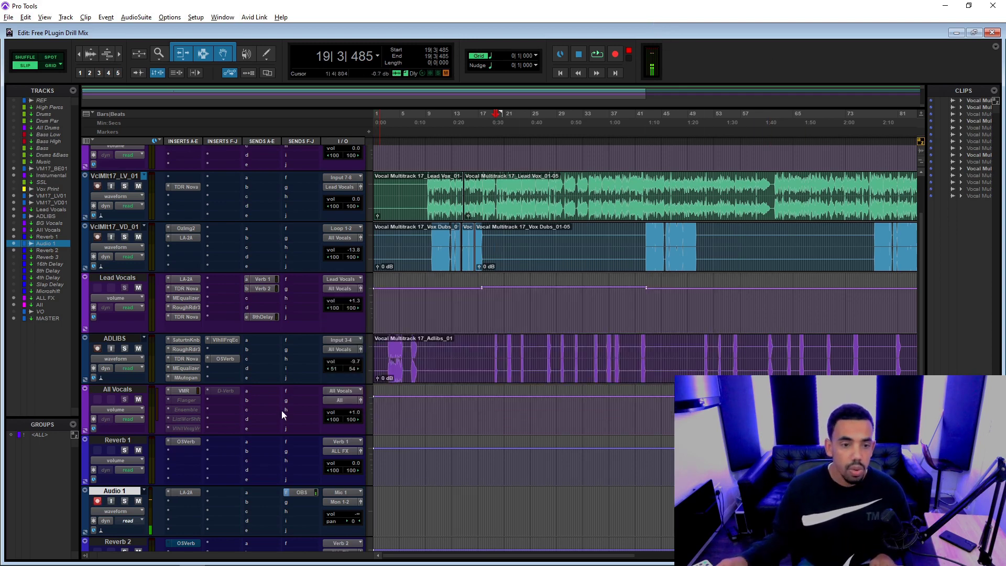
Open the Reverb 2 OldSkoolVerb plate reverb and switch to its B comparison setting
click(184, 543)
drag(452, 292, 487, 180)
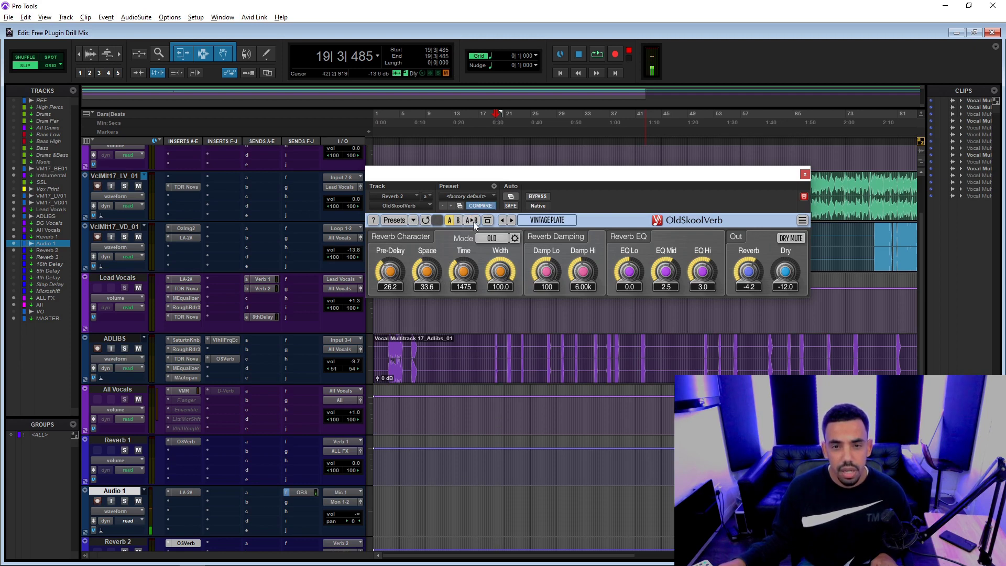
click(458, 220)
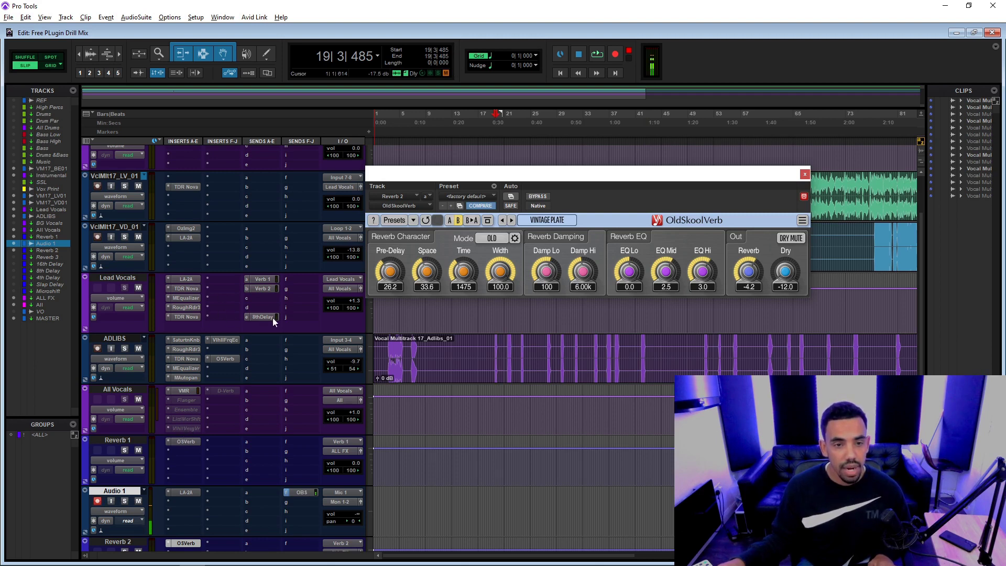
Raise the Lead Vocals send level to Reverb 2 while listening to playback
click(265, 288)
key(space)
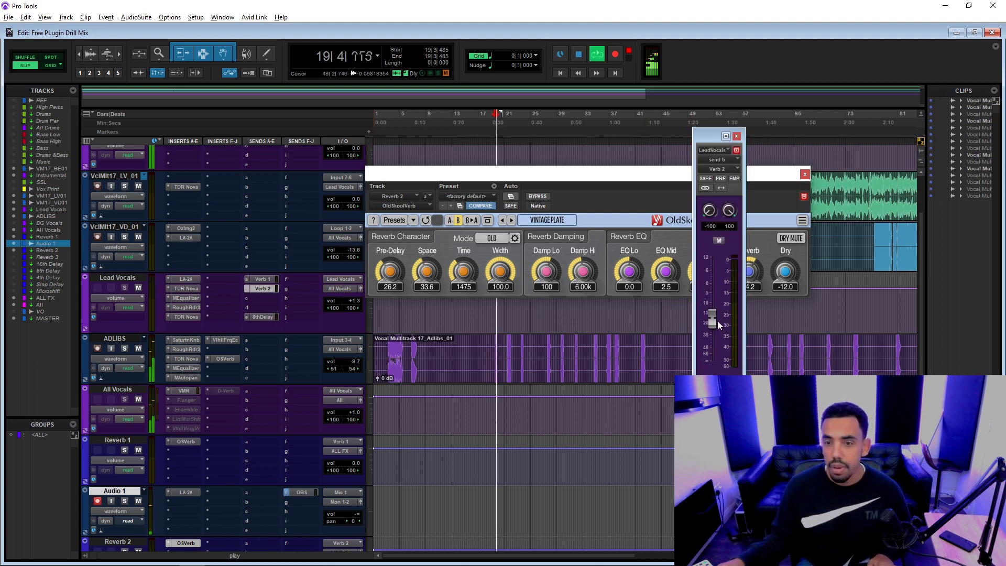
drag(716, 321, 718, 272)
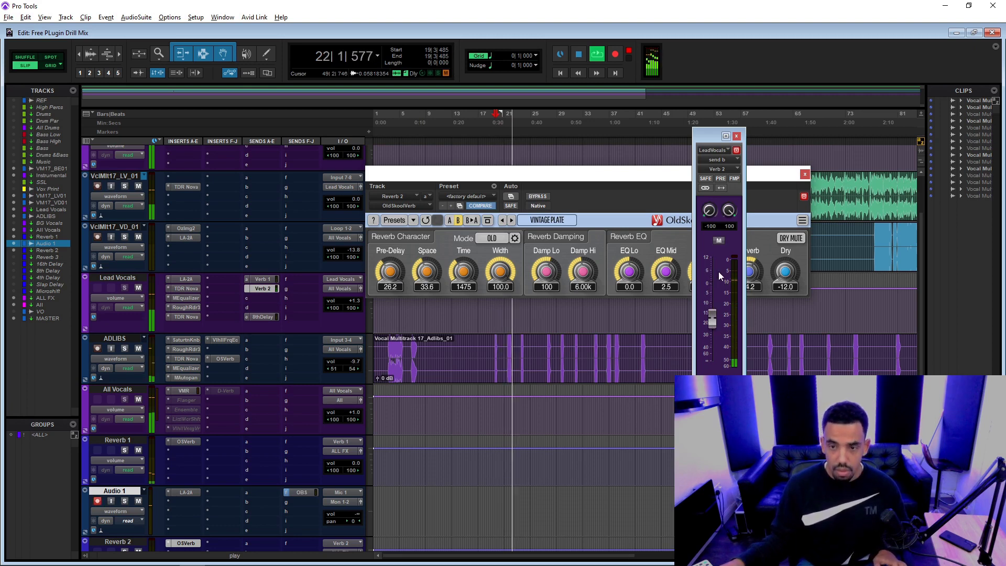
click(736, 135)
key(space)
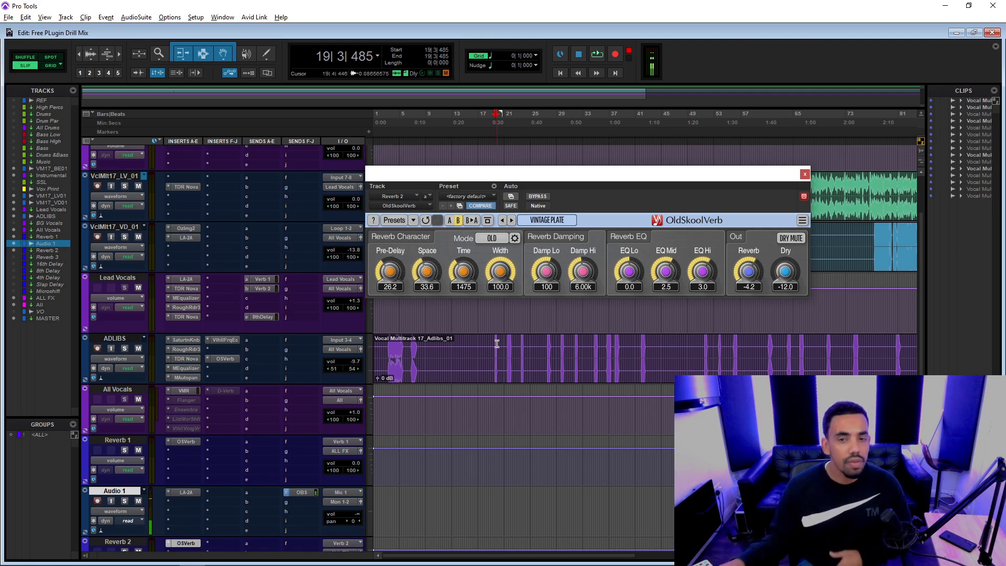
Check the Lead Vocals 8thDelay send level, then close its fader window
scroll(366, 373, down, 1)
scroll(307, 414, down, 1)
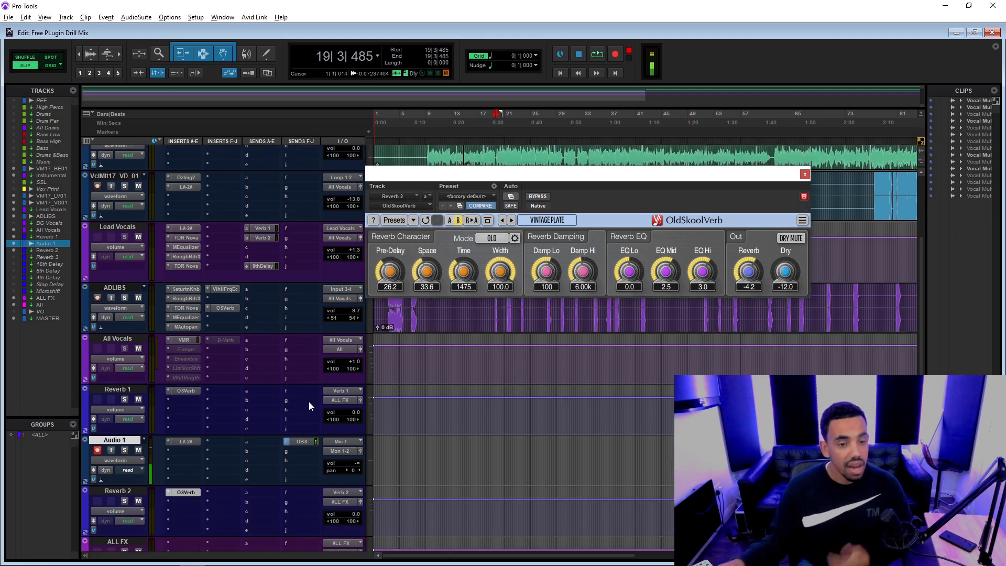
scroll(206, 330, down, 5)
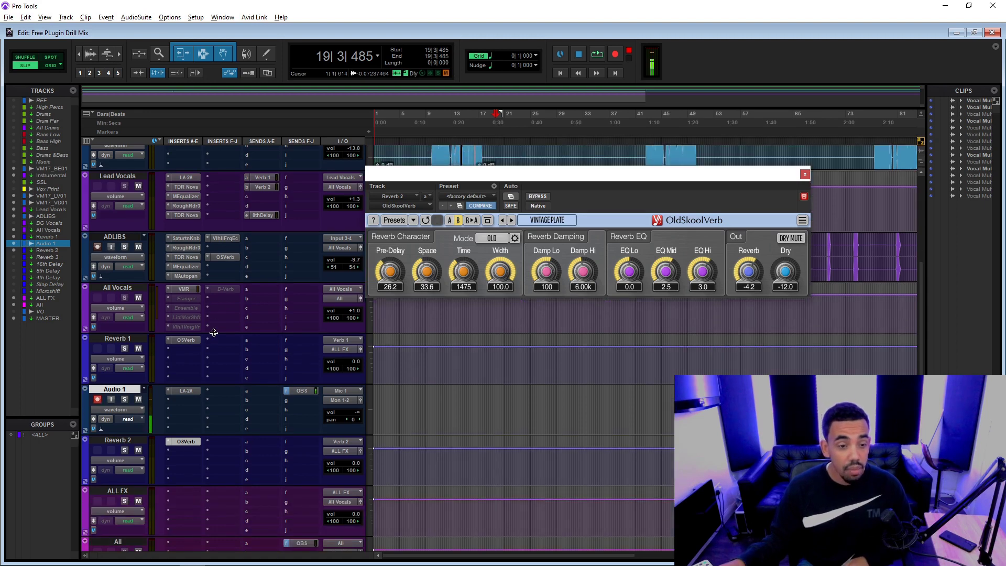
scroll(214, 334, up, 3)
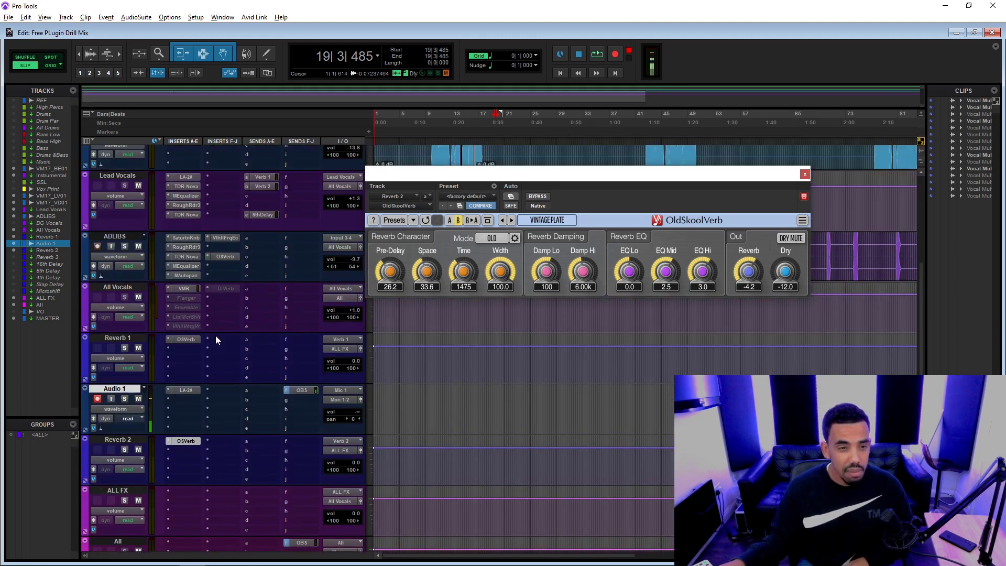
click(260, 215)
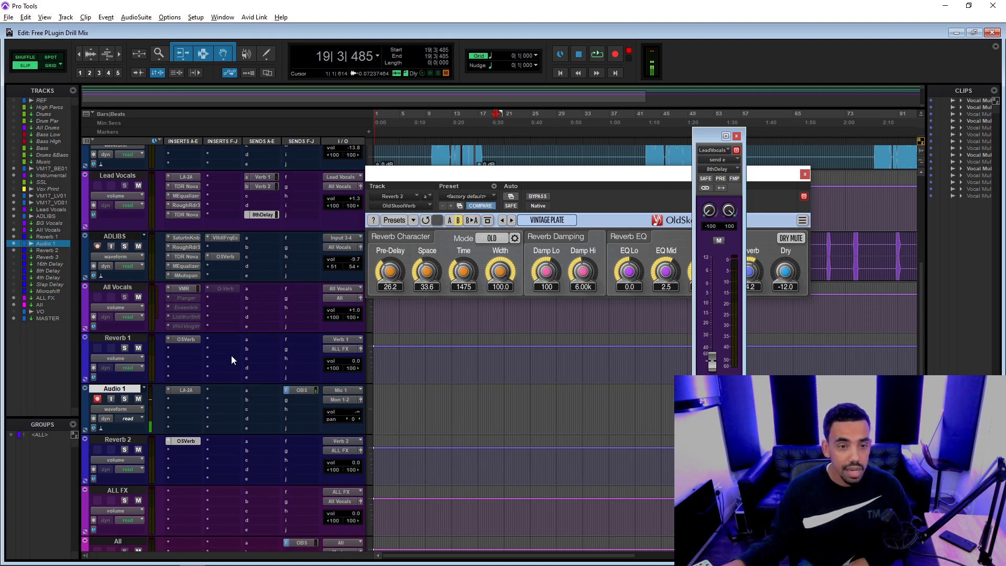
scroll(231, 355, up, 2)
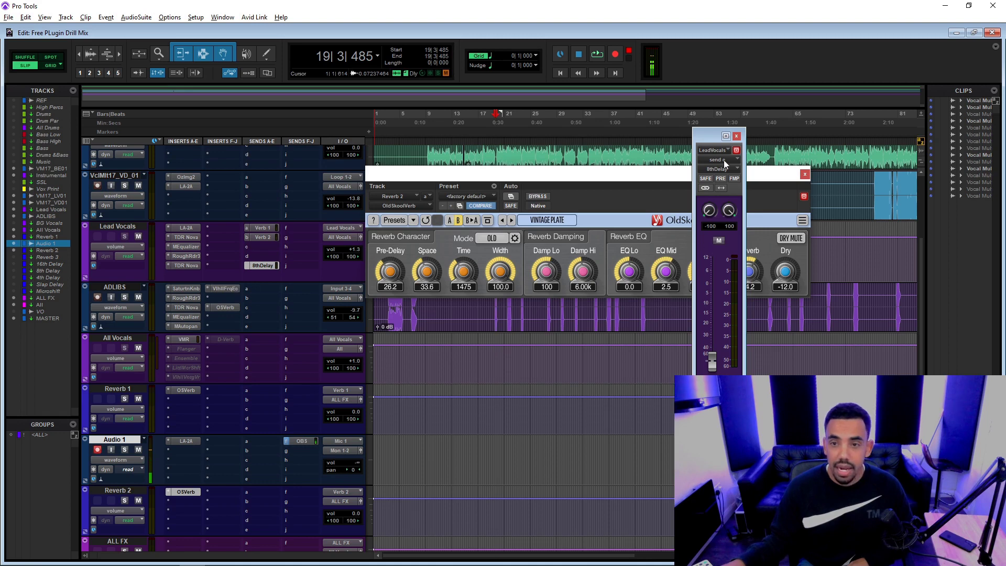
click(737, 137)
Close OldSkoolVerb and open the ADLIBS Softube Saturation Knob on its default preset
click(805, 174)
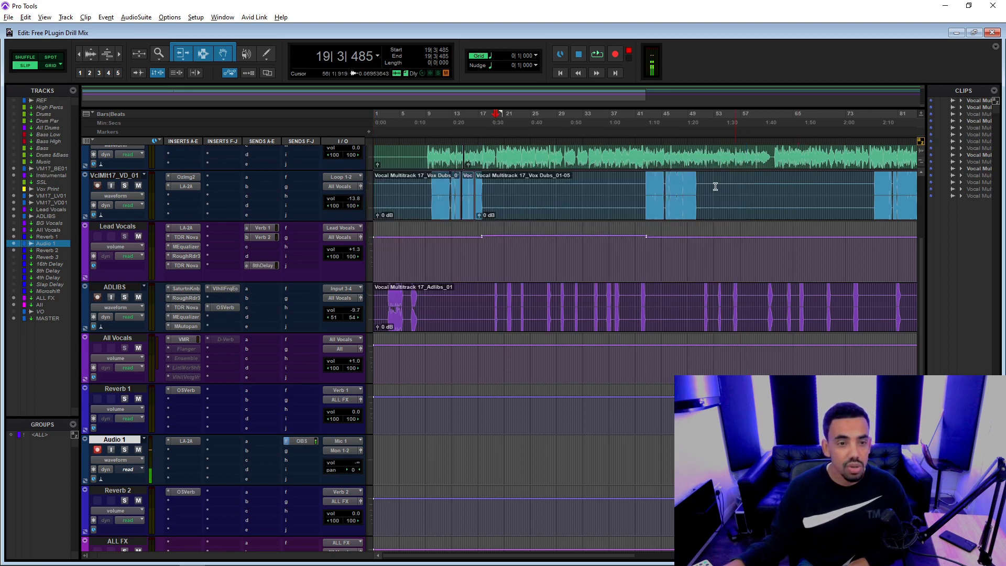
ctrl+shift+click(186, 296)
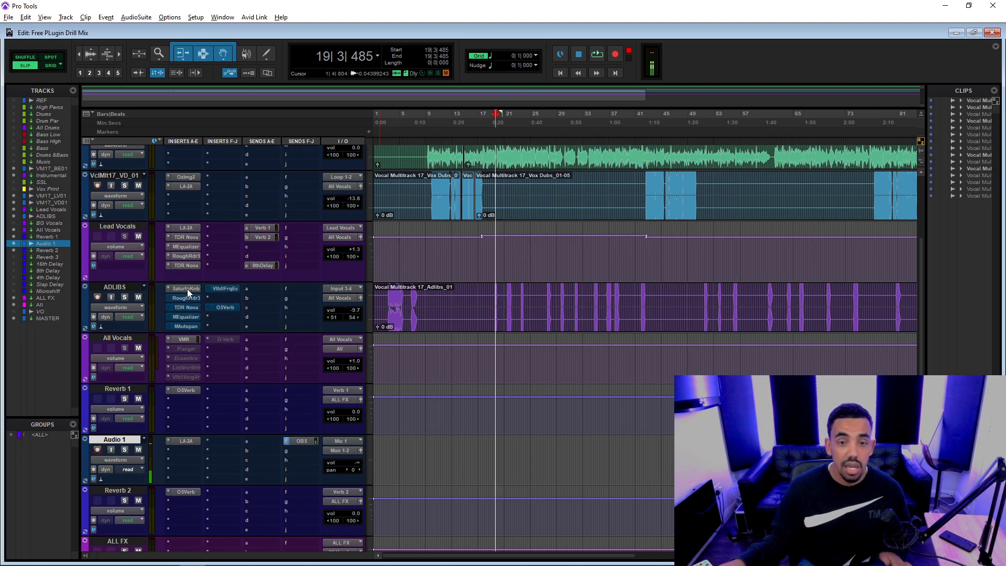
click(187, 288)
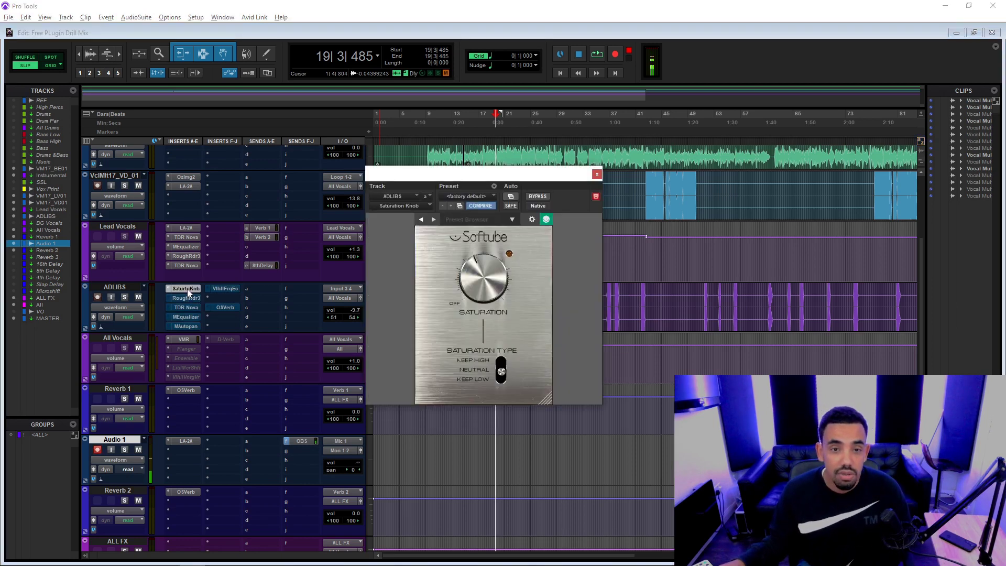
drag(466, 175, 564, 171)
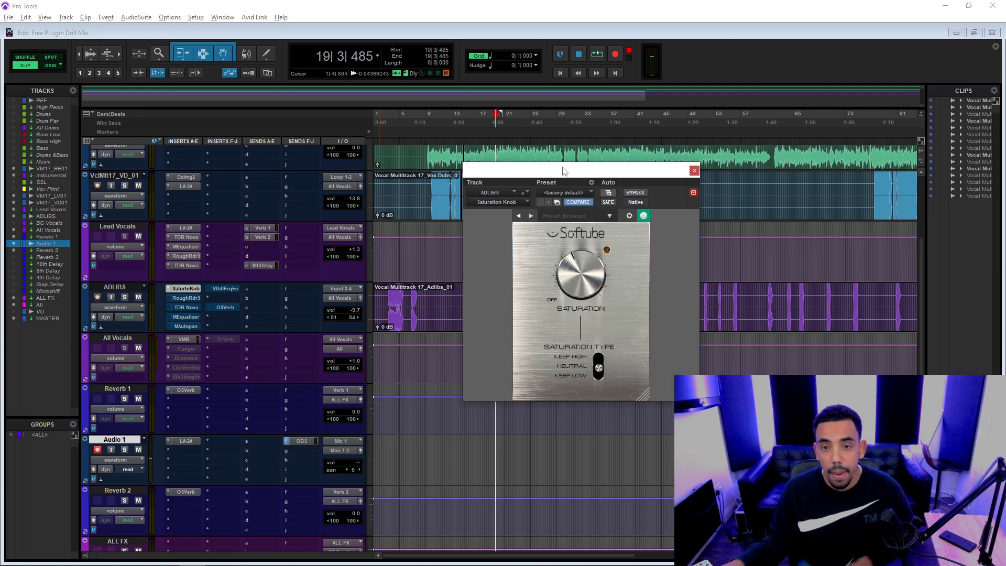
key(space)
key(space)
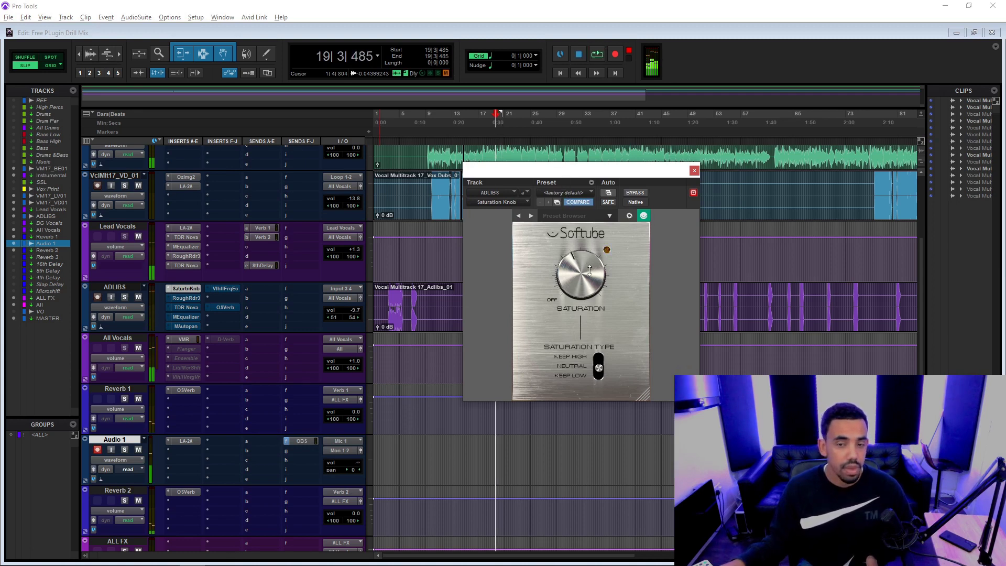
drag(566, 173, 734, 230)
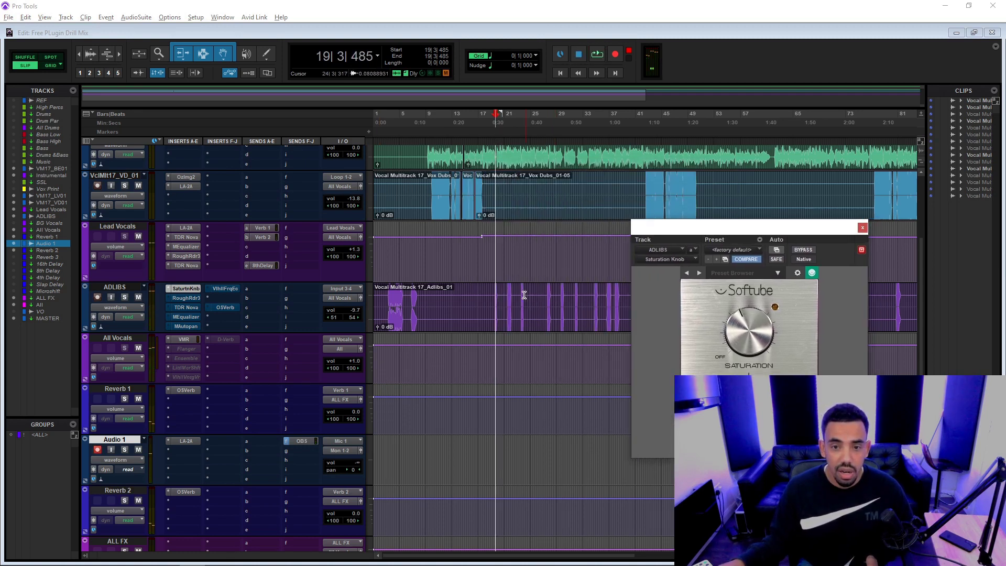
Play the ad-libs from bar 21 through the Saturation Knob, then stop
click(506, 296)
key(space)
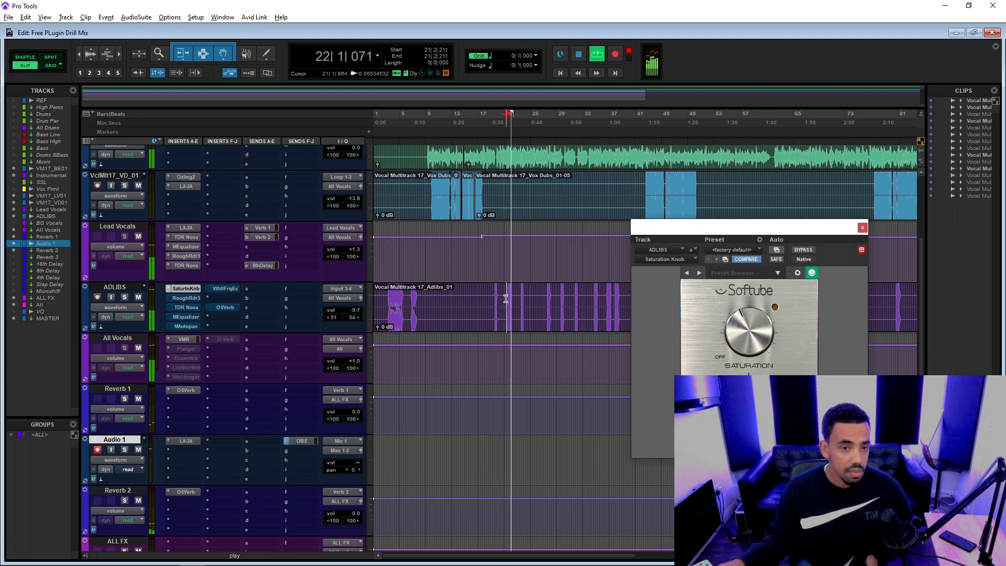
key(space)
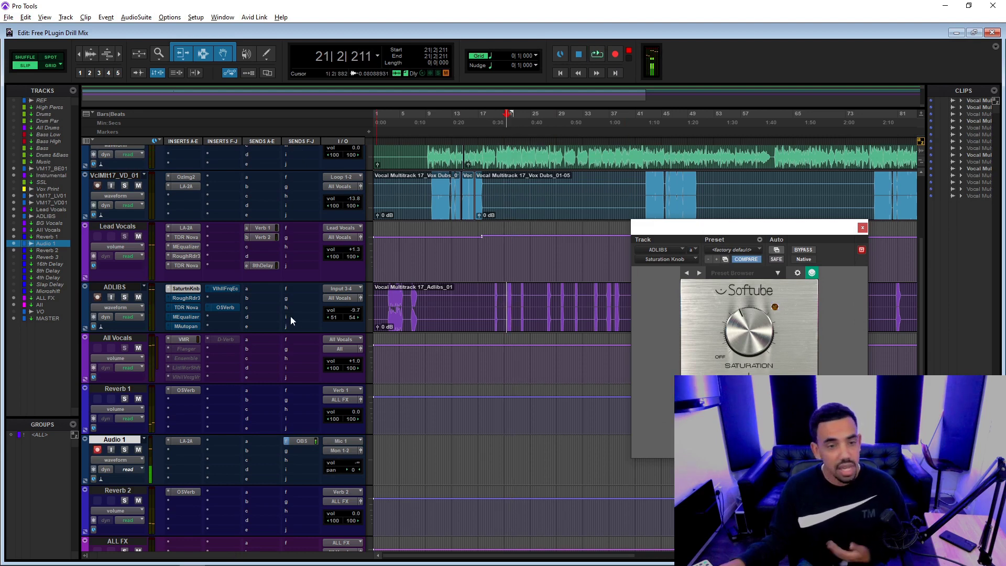
Enable the ADLIBS RoughRider3 compressor (8:1, −15 dB) and play the ad-libs from bar 34
click(195, 301)
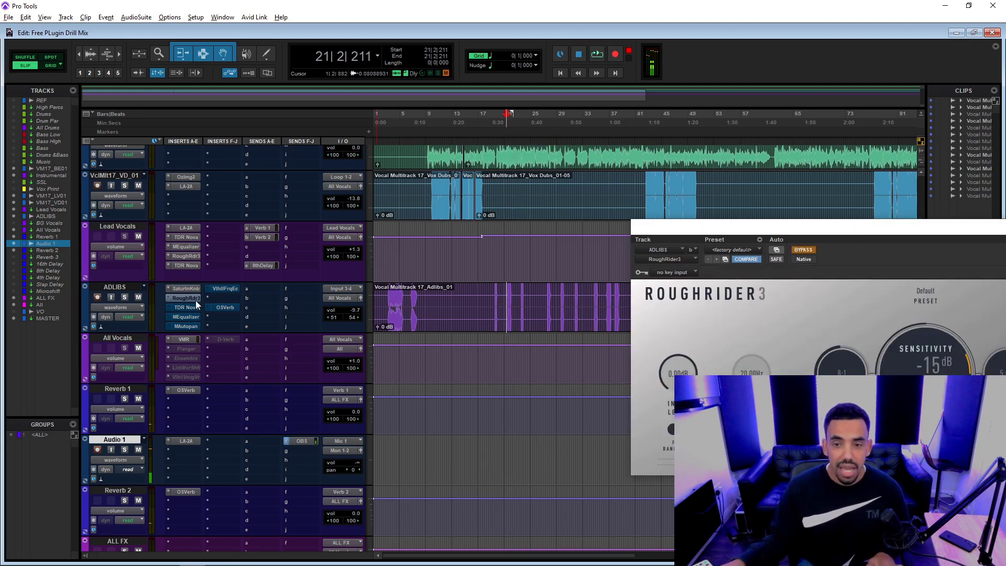
ctrl+click(197, 302)
drag(841, 237, 442, 162)
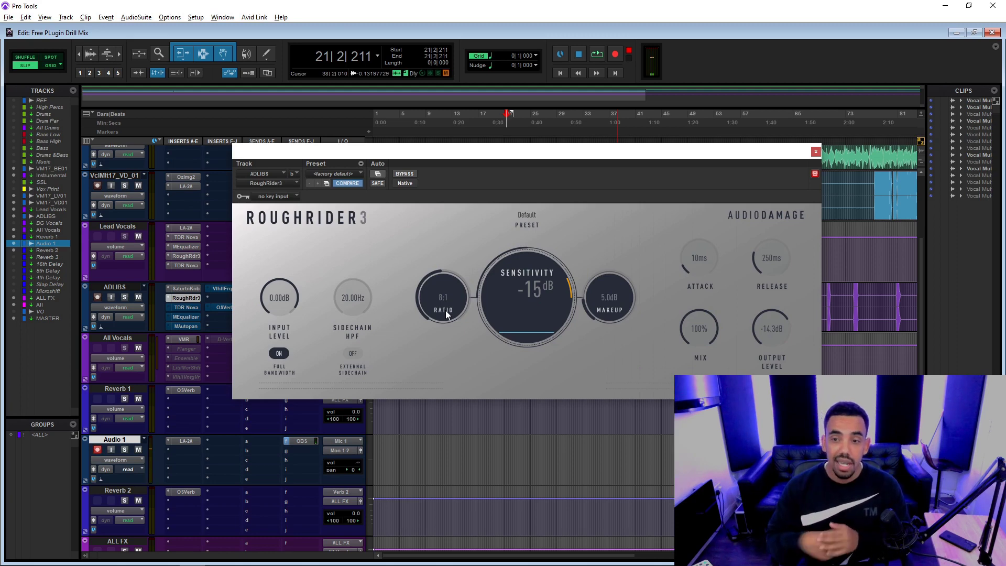
drag(461, 157, 573, 366)
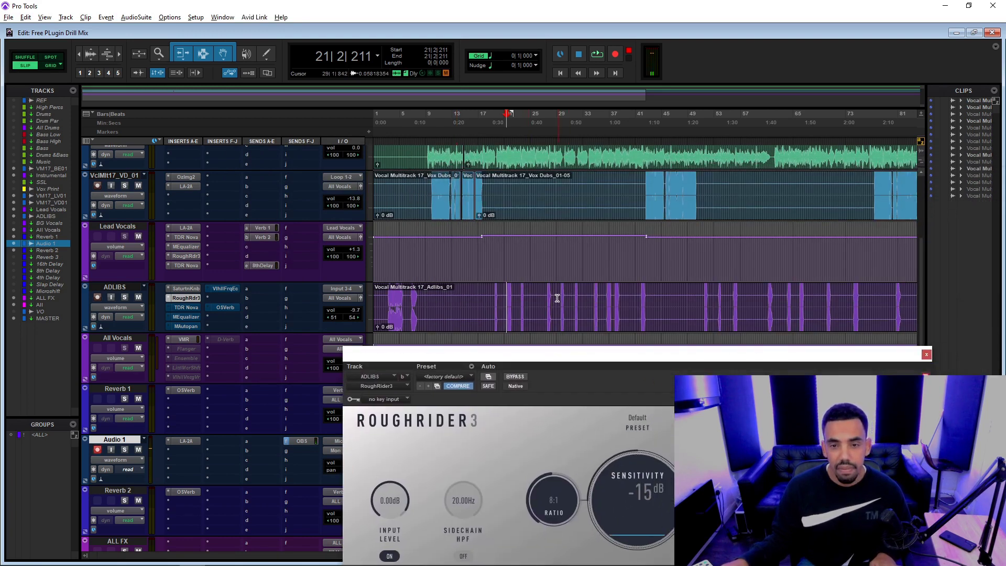
click(592, 300)
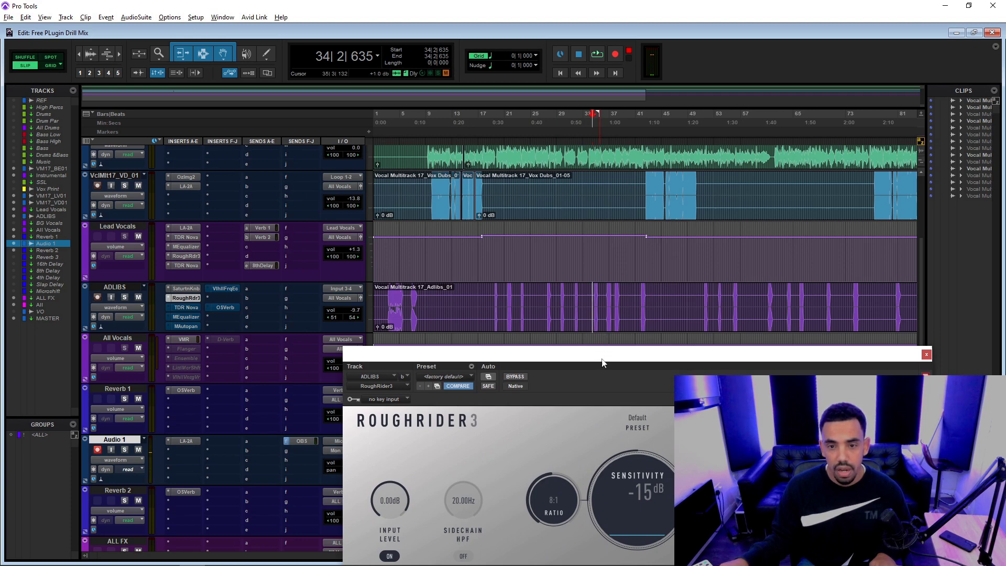
drag(602, 360, 605, 224)
key(space)
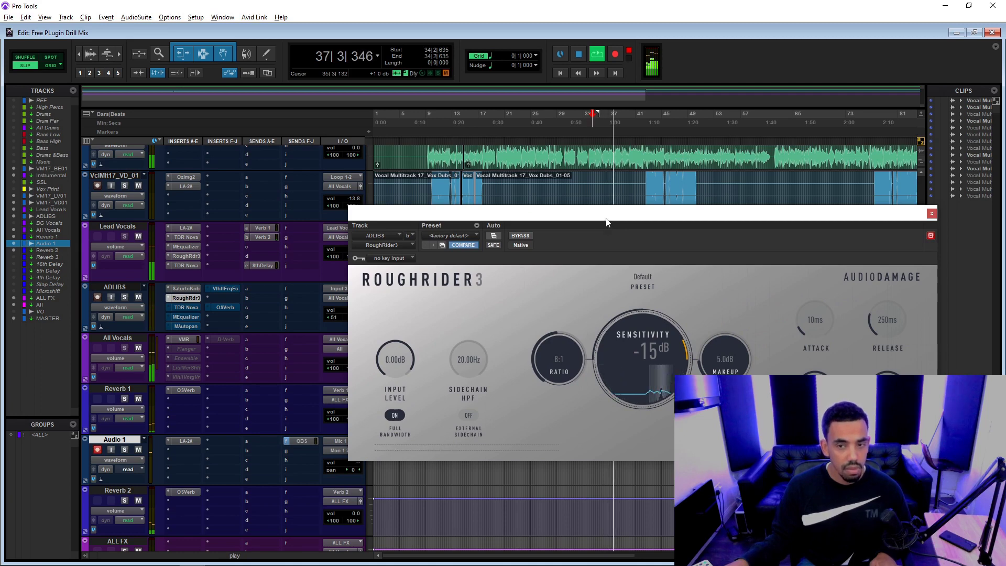
drag(602, 222, 536, 427)
key(space)
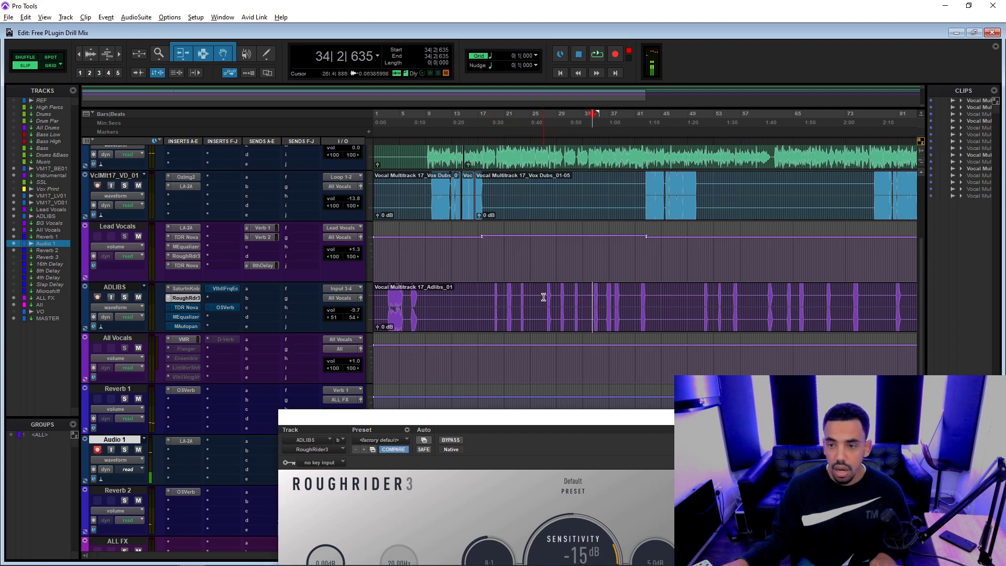
From bar 19, compare the ad-libs with RoughRider3 bypassed and then active
click(492, 297)
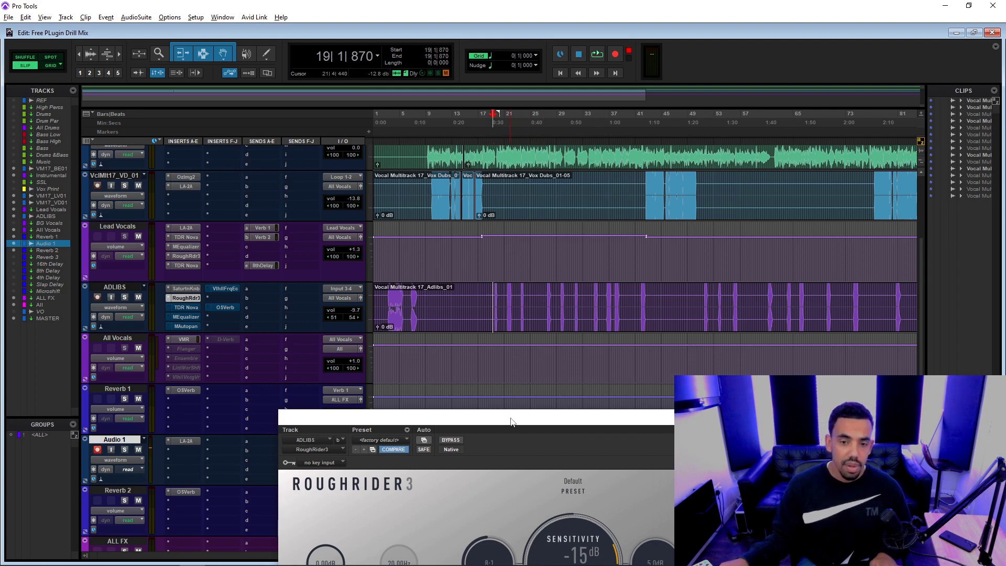
drag(511, 419, 438, 250)
click(434, 252)
key(space)
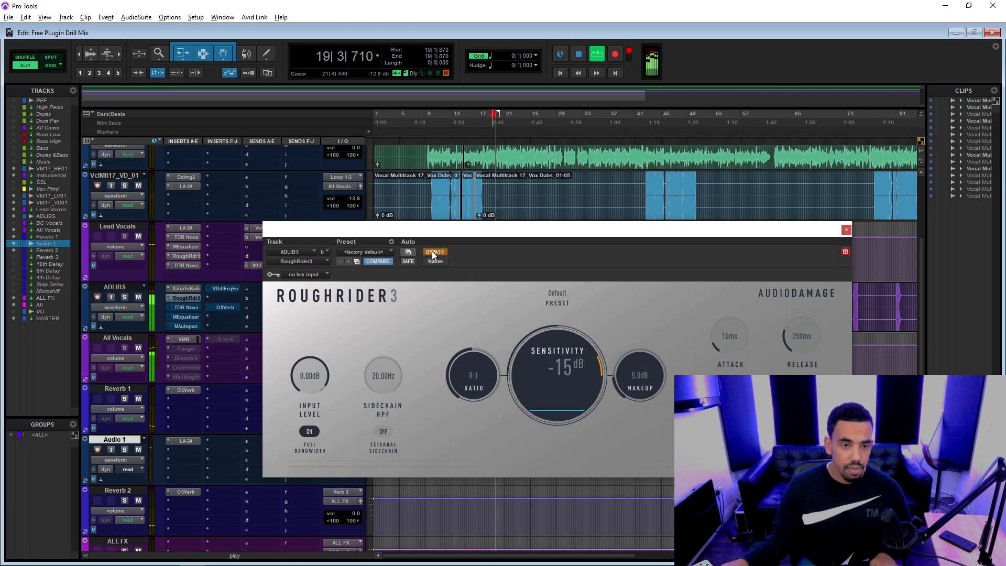
key(space)
click(434, 252)
key(space)
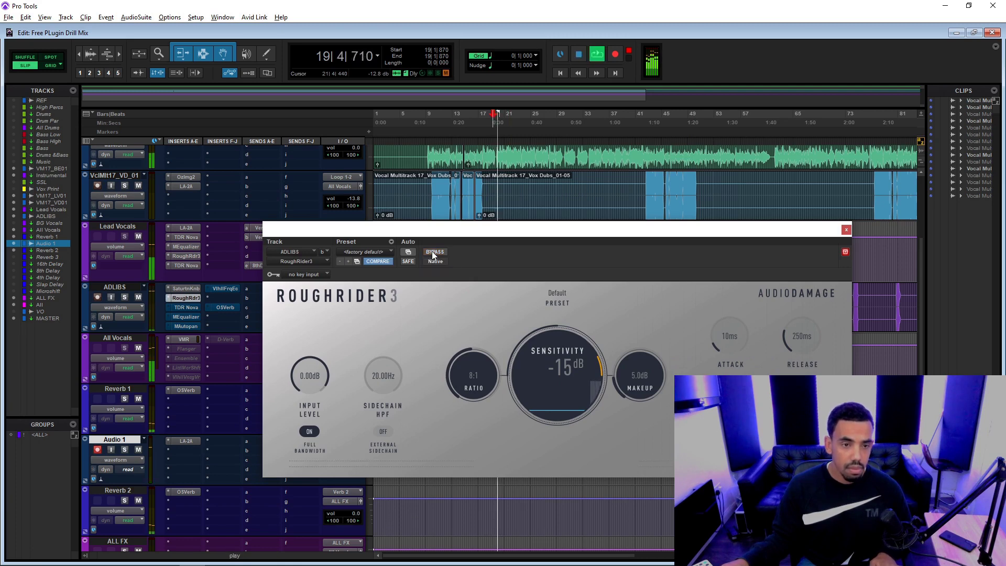
key(space)
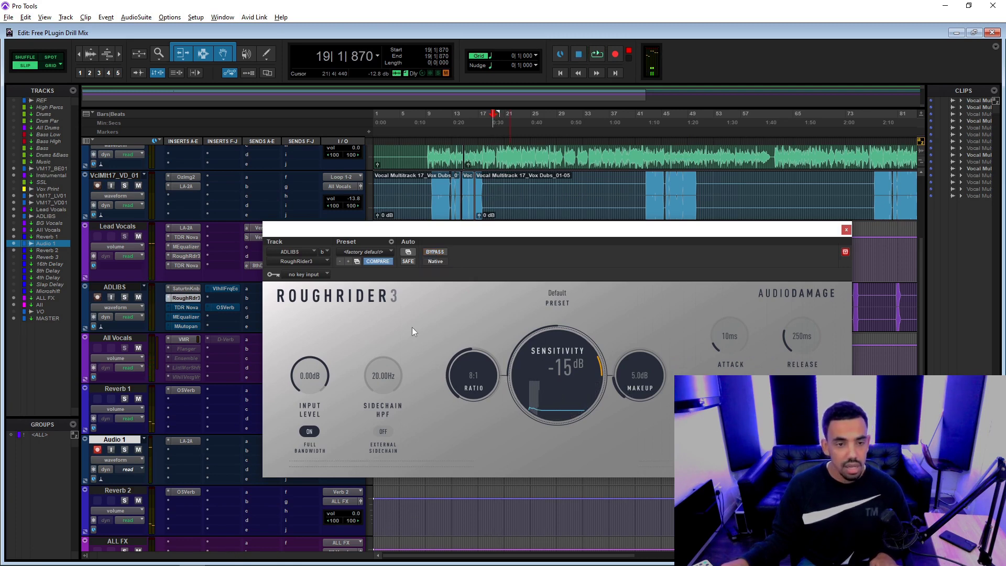
Show the ADLIBS TDR Nova EQ with its 4.3 dB boost at 1710 Hz and play it back
click(187, 309)
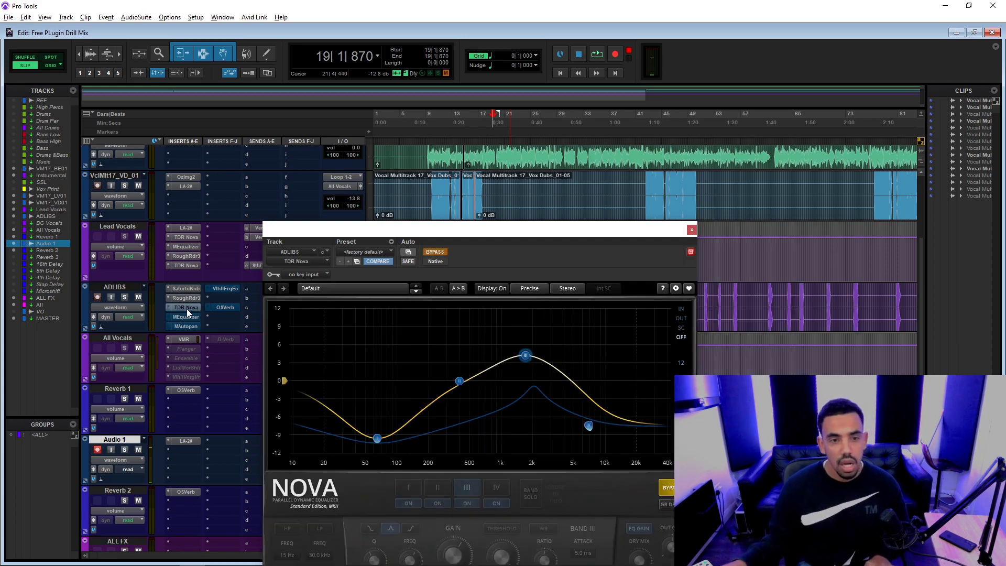
drag(392, 234, 438, 82)
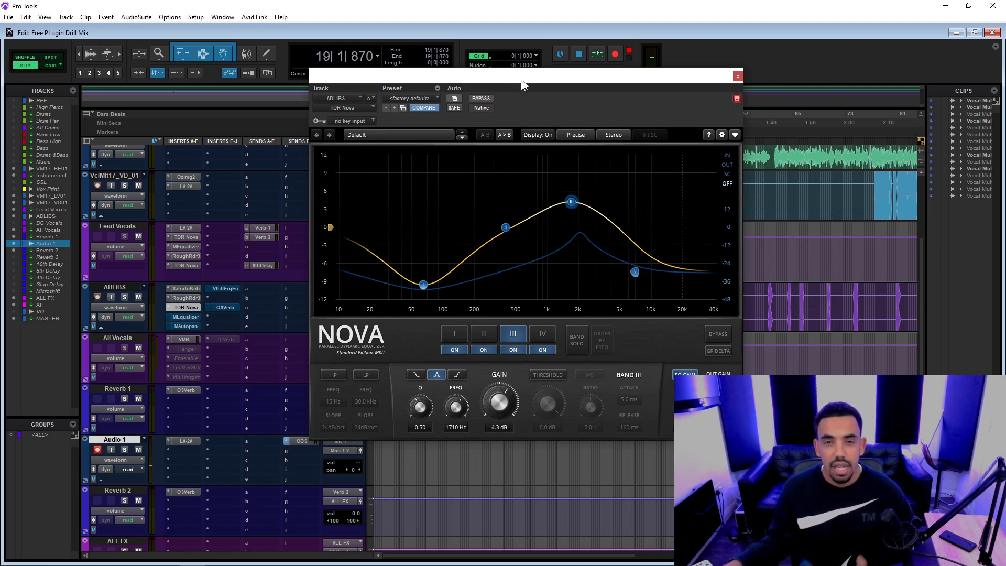
drag(522, 83, 539, 73)
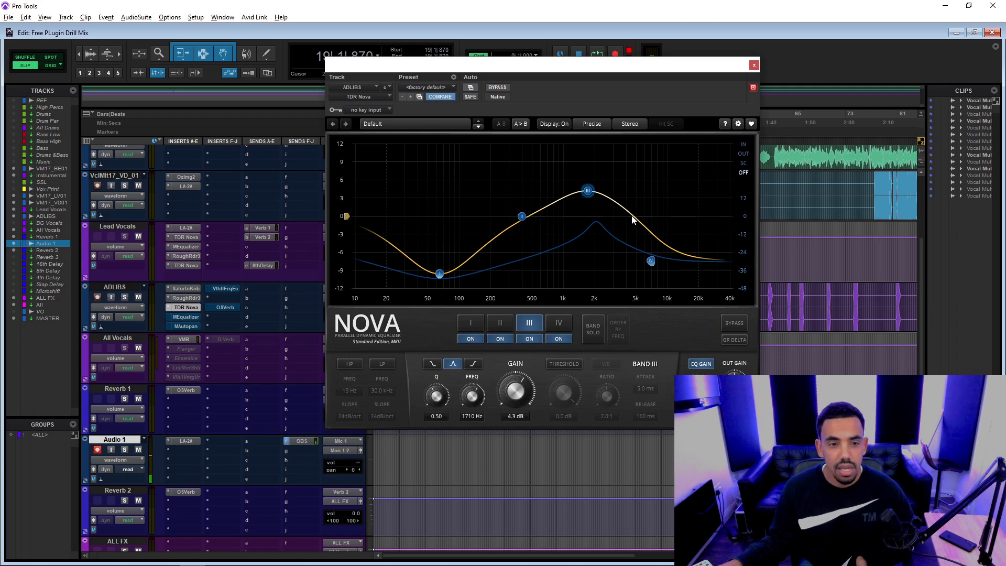
drag(593, 68, 568, 91)
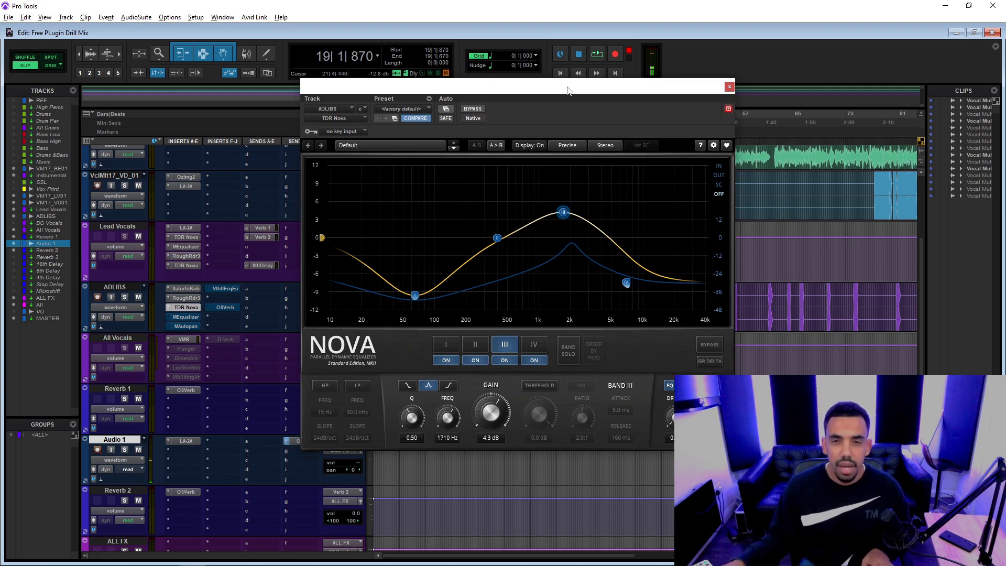
key(space)
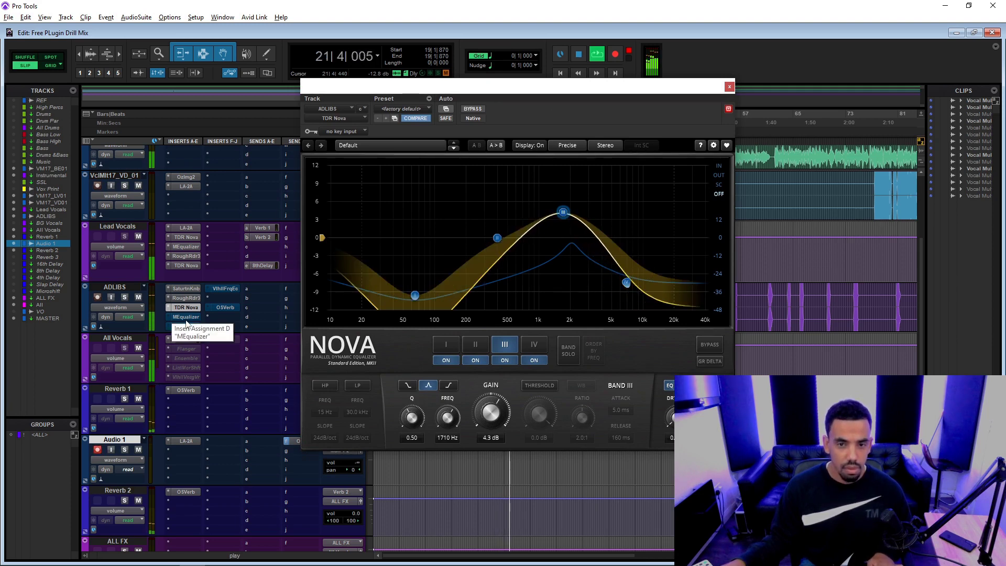
key(space)
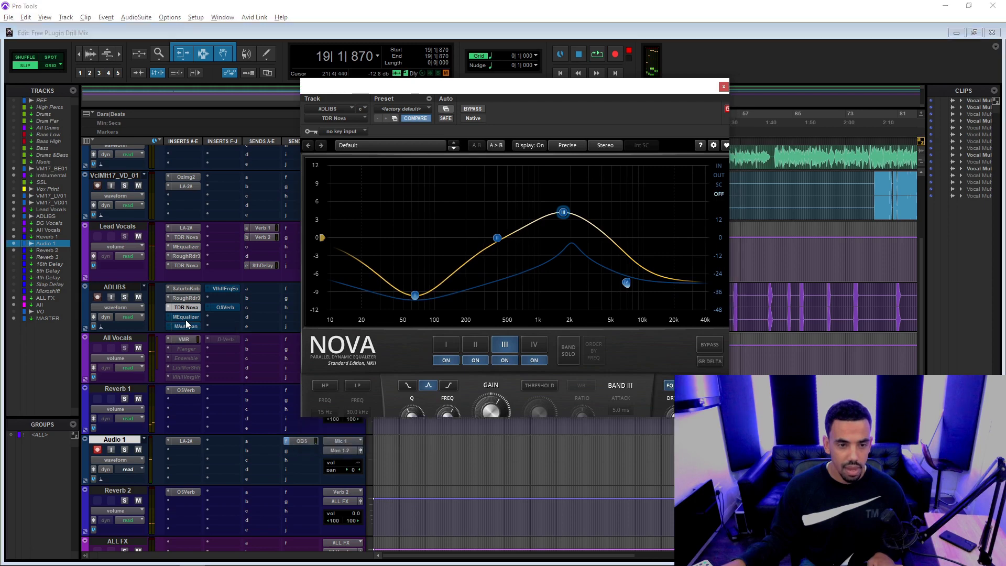
Switch on the ADLIBS MEqualizer, play the ad-libs, then bypass it to compare
click(186, 317)
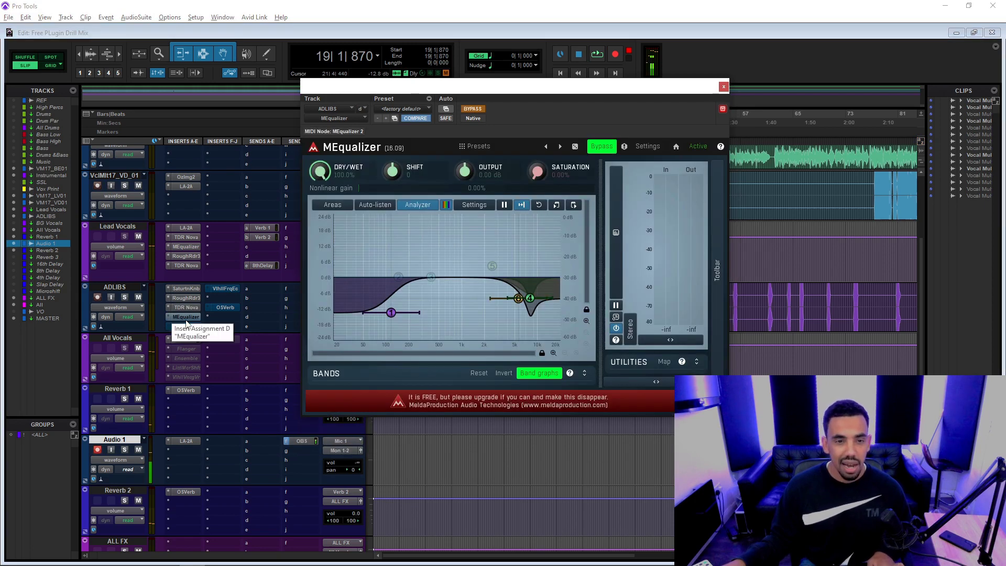
ctrl+click(181, 318)
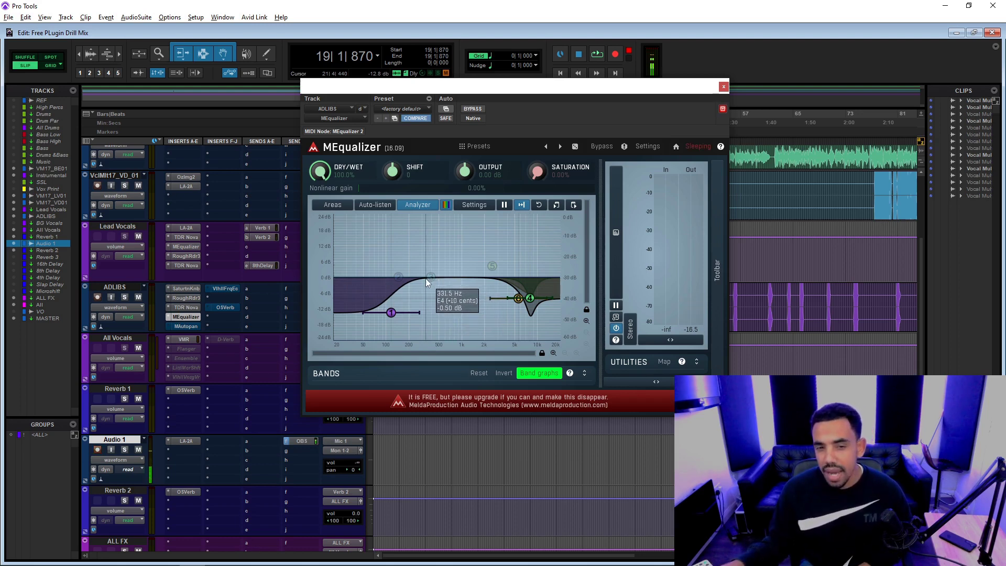
key(space)
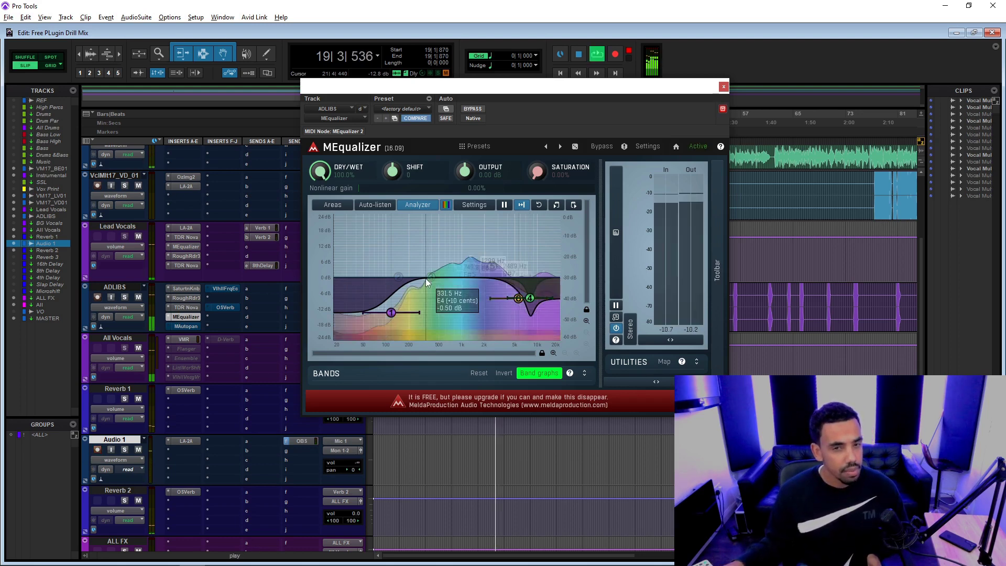
click(474, 109)
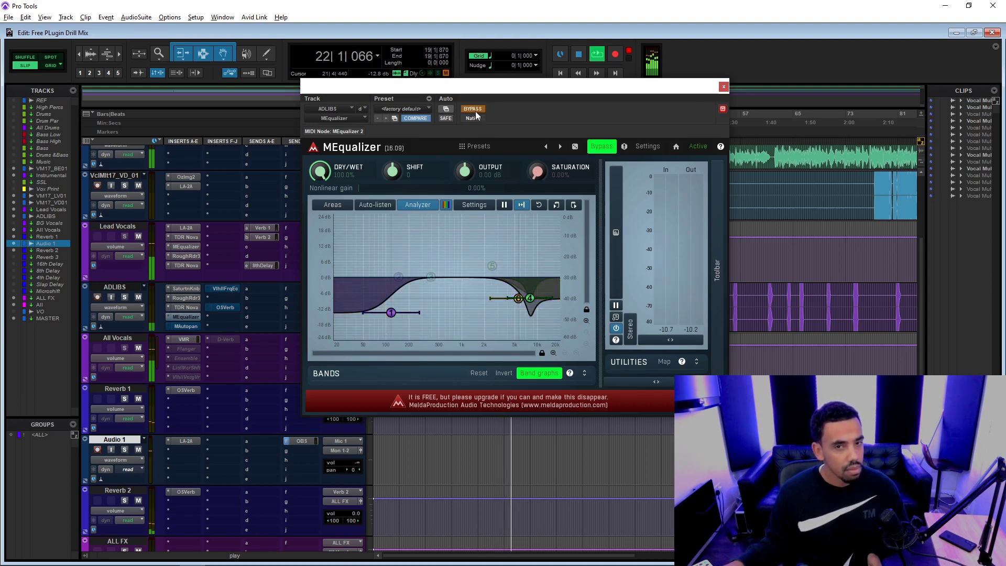
key(space)
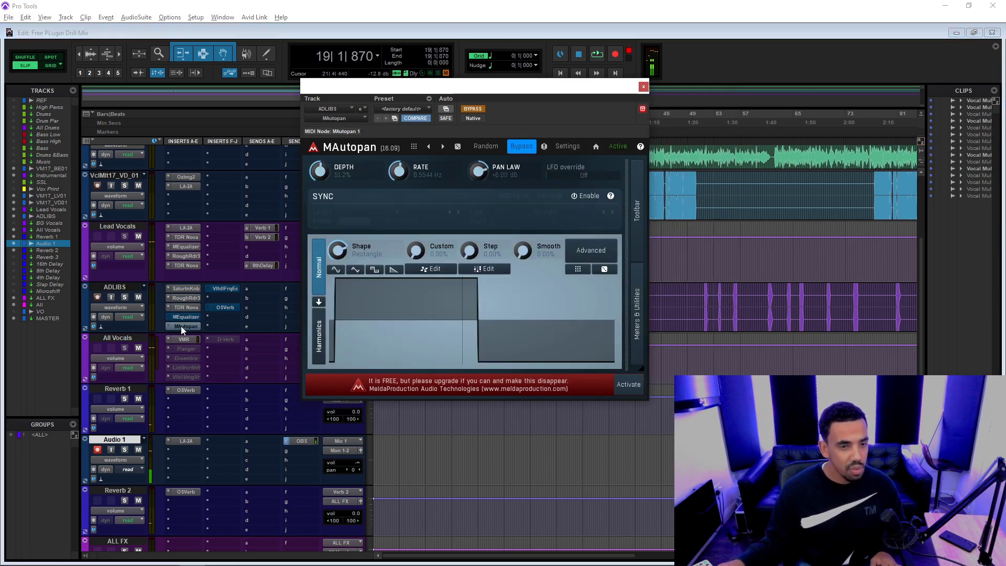
Bring up the ADLIBS MAutopan and review its advanced settings
click(182, 327)
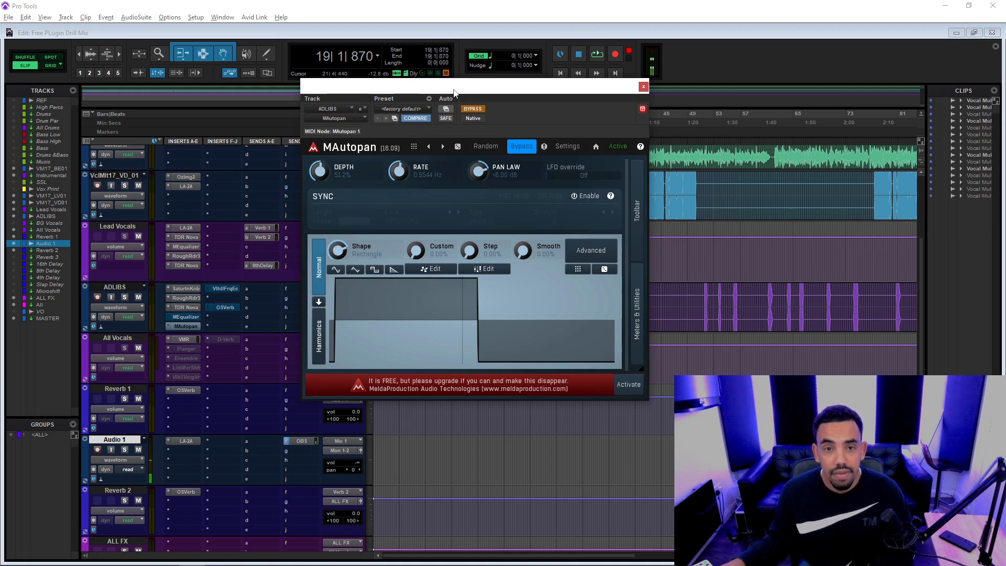
drag(453, 93, 492, 118)
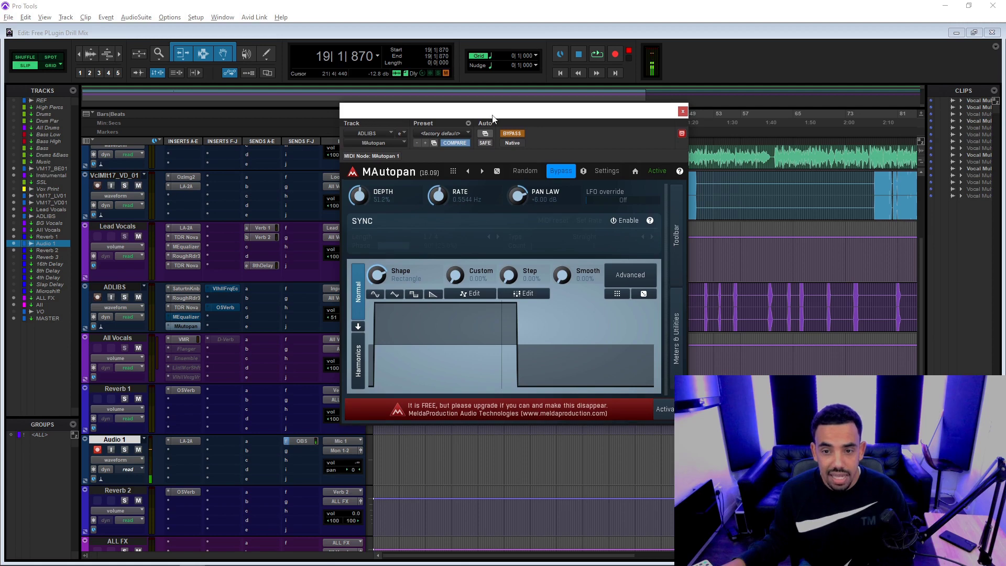
click(634, 277)
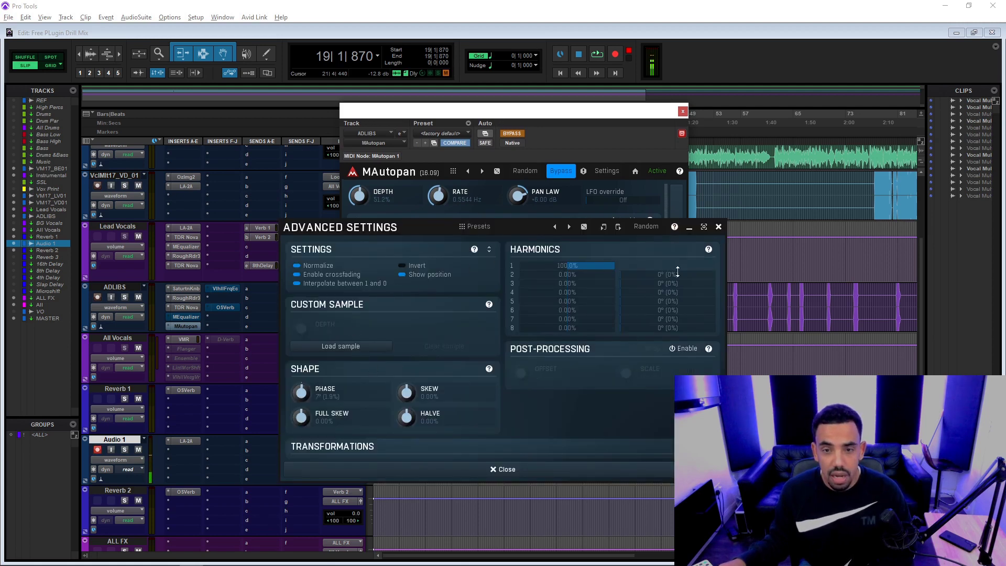
click(718, 228)
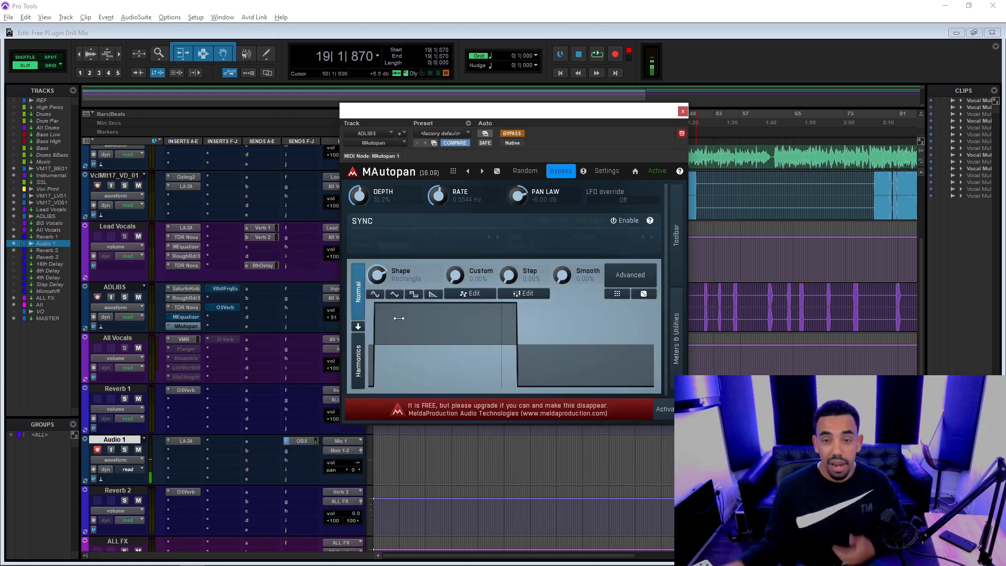
drag(523, 119, 612, 355)
click(115, 307)
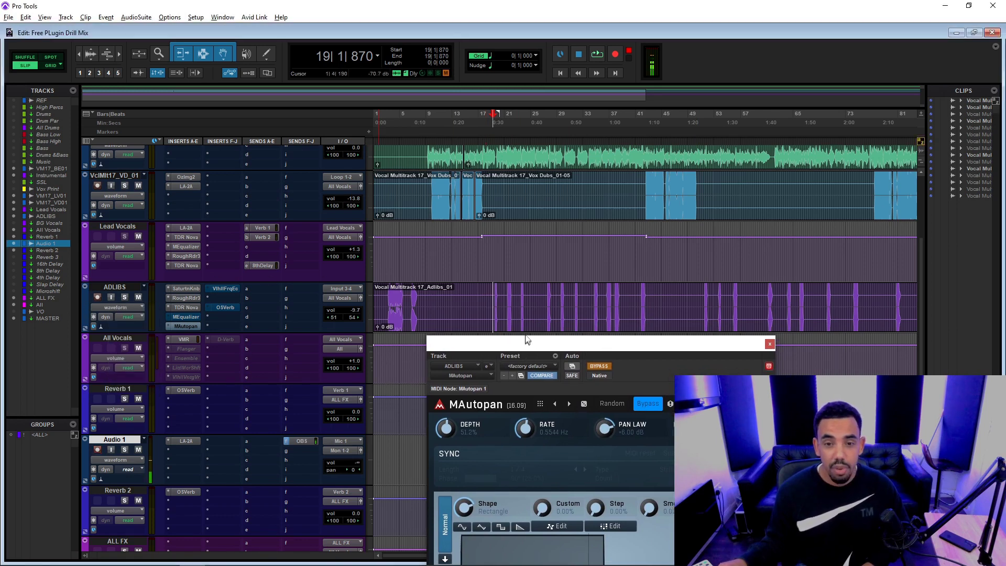
drag(531, 352, 453, 142)
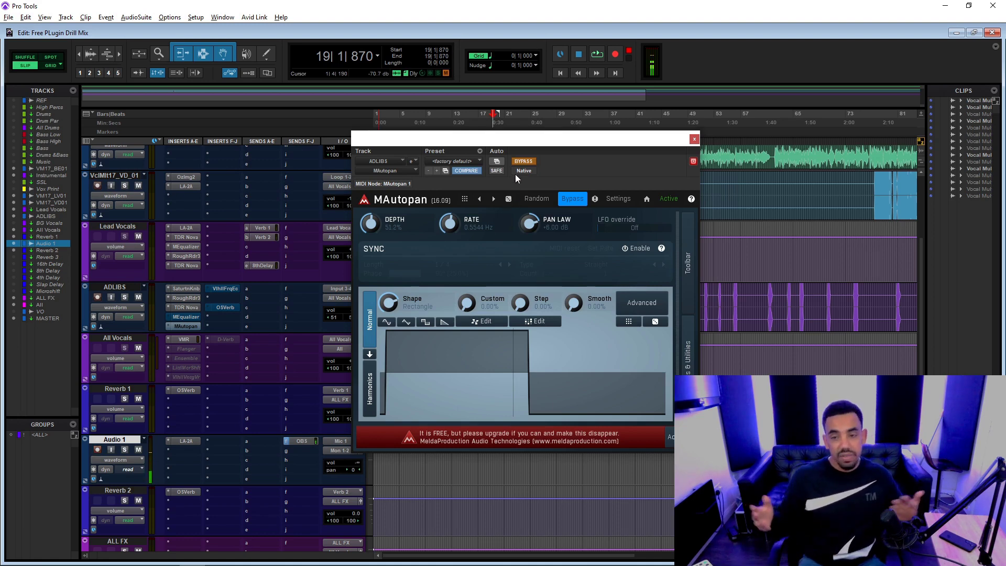
Take MAutopan out of bypass, audition the autopan in playback, and close its window
click(530, 161)
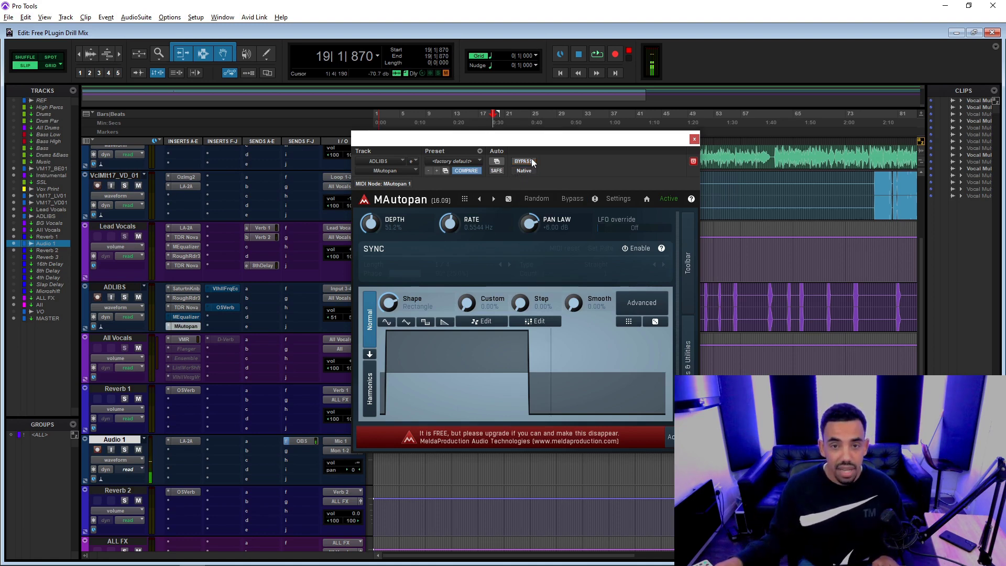
key(space)
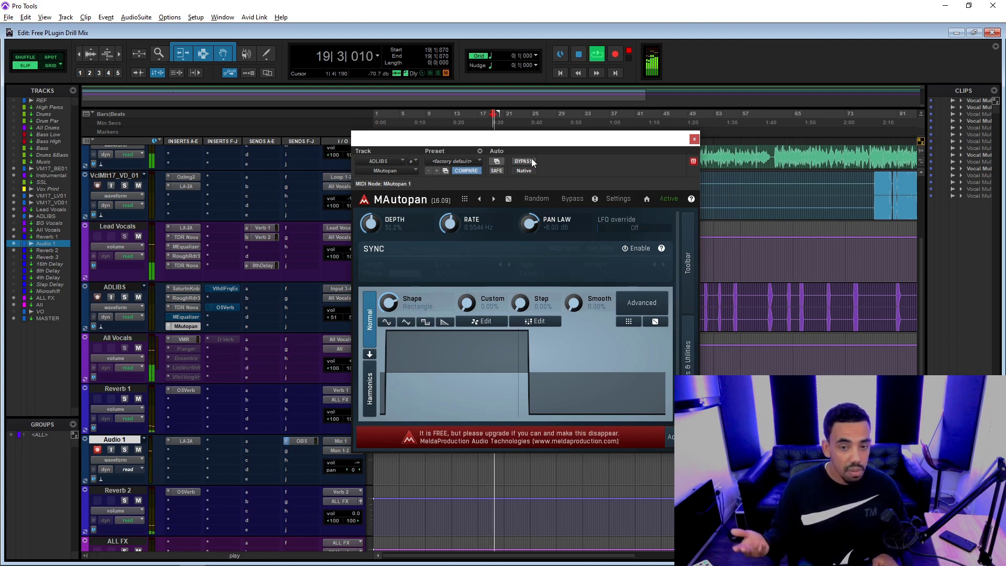
key(space)
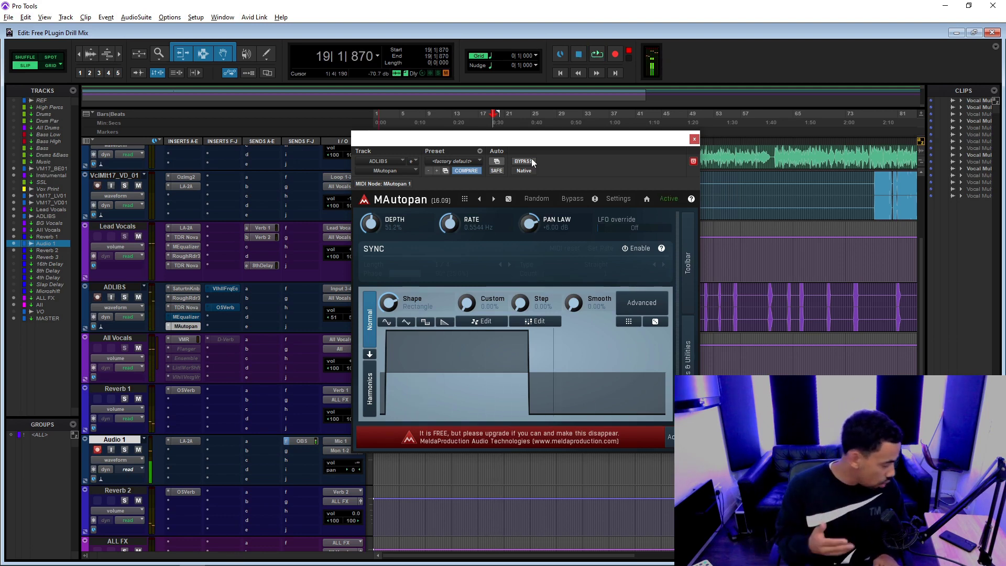
key(space)
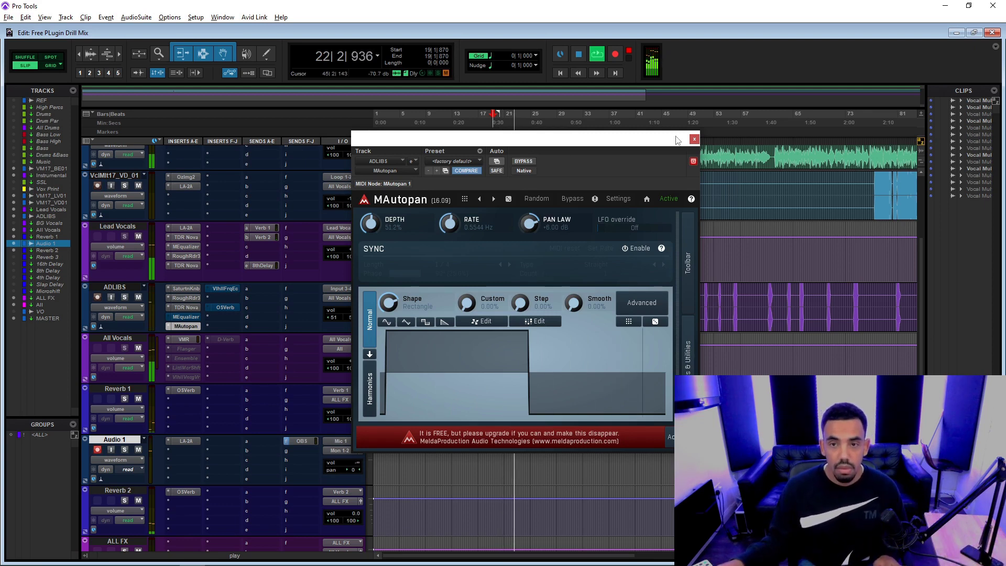
click(694, 139)
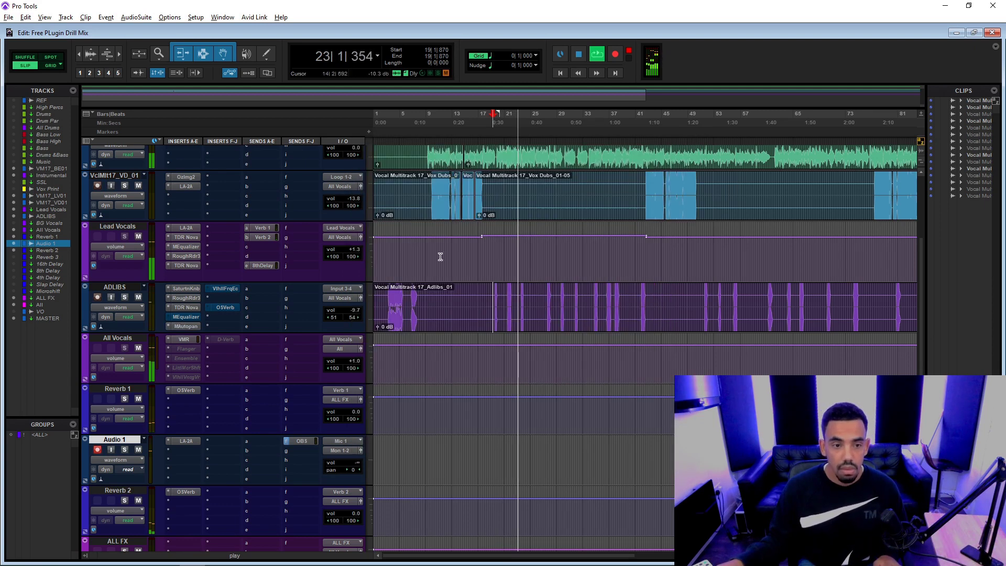
Open ValhallaFreqEcho on ADLIBS and raise the ADLIBS volume about 1 dB
click(230, 292)
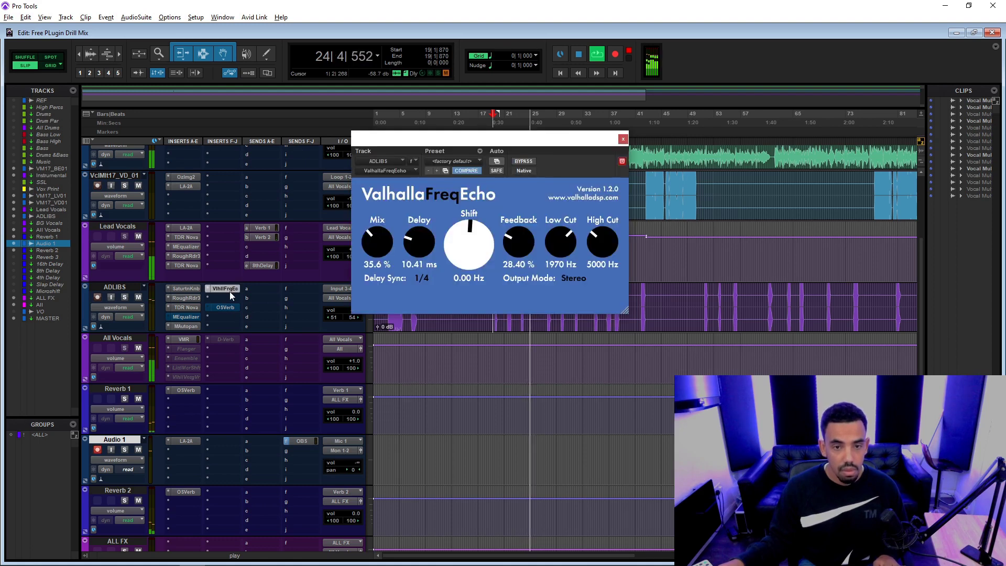
key(space)
key(space)
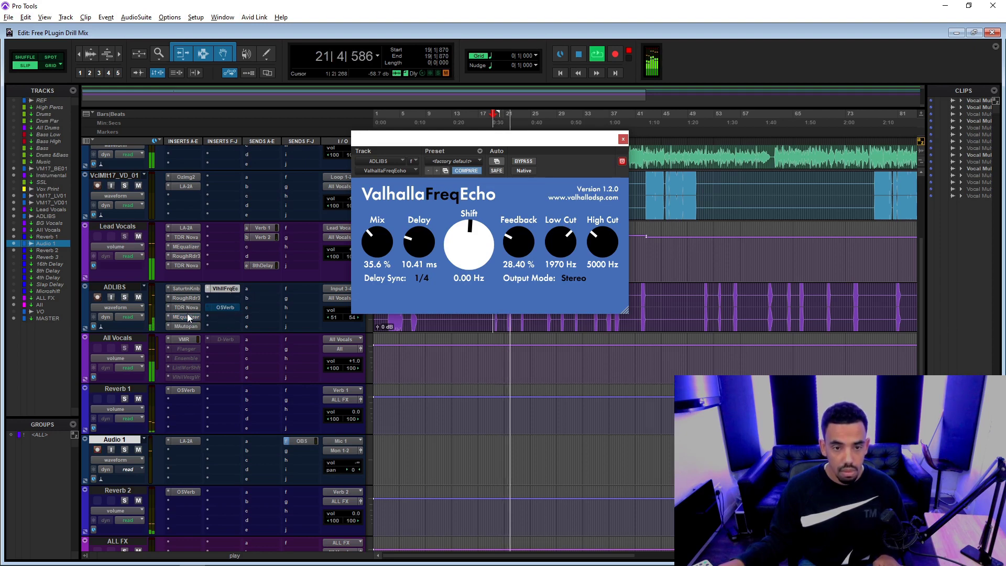
drag(367, 138, 472, 139)
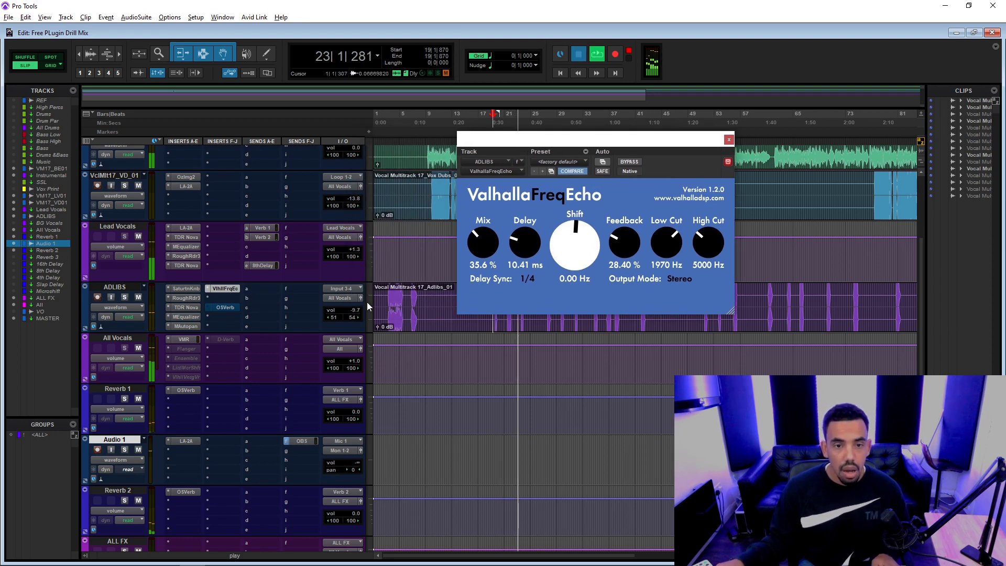
key(space)
click(353, 312)
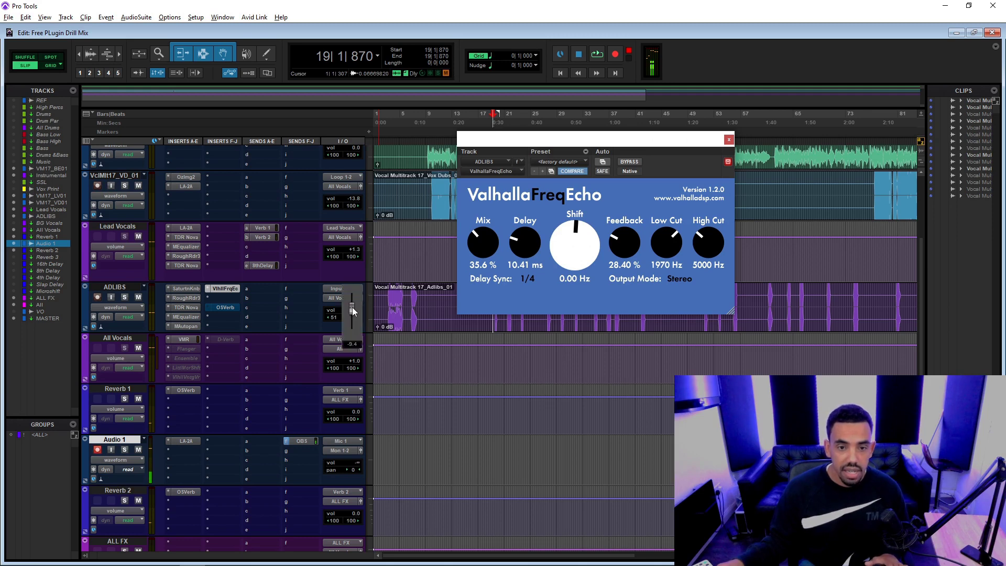
drag(352, 311, 352, 302)
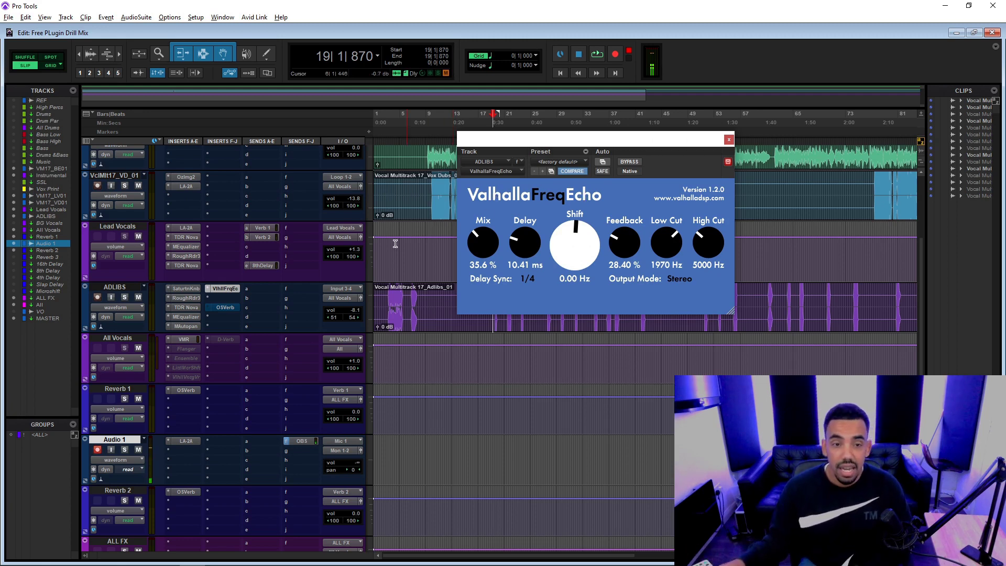
Set the FreqEcho Mix to 36.4 % while the ad-libs play
mouse_move(484, 243)
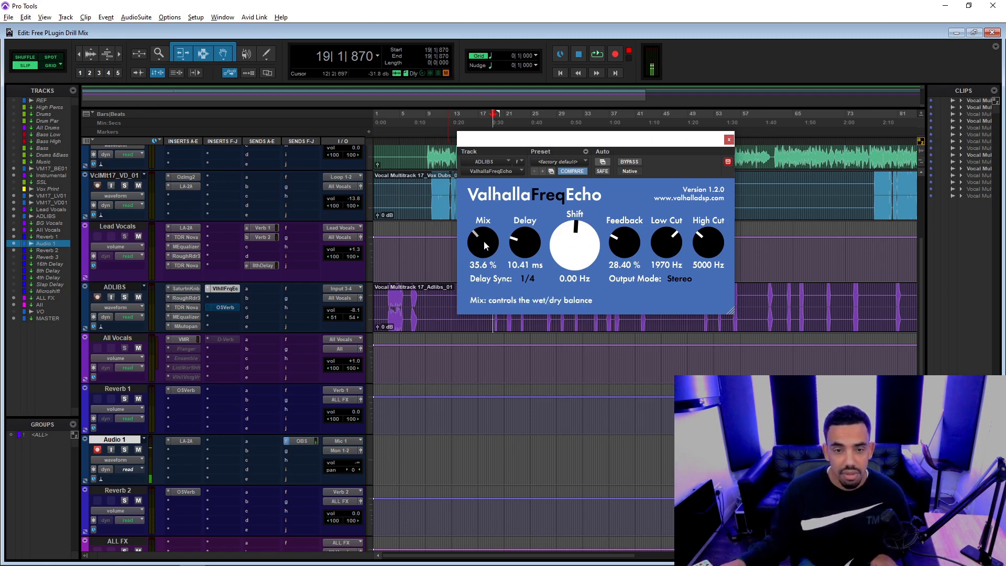
key(space)
mouse_move(483, 241)
mouse_down()
mouse_move(489, 201)
mouse_move(487, 249)
mouse_move(486, 240)
mouse_up()
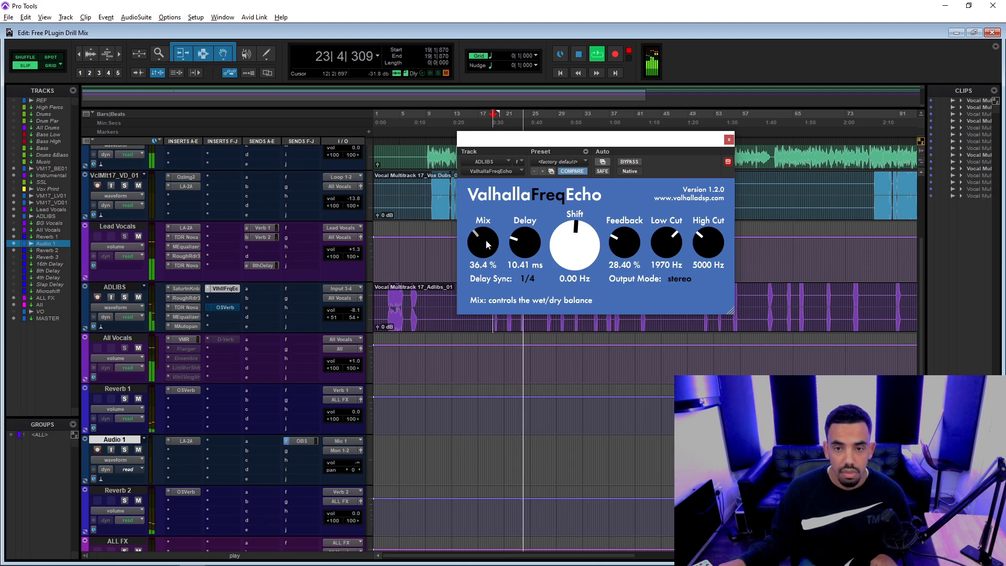
key(space)
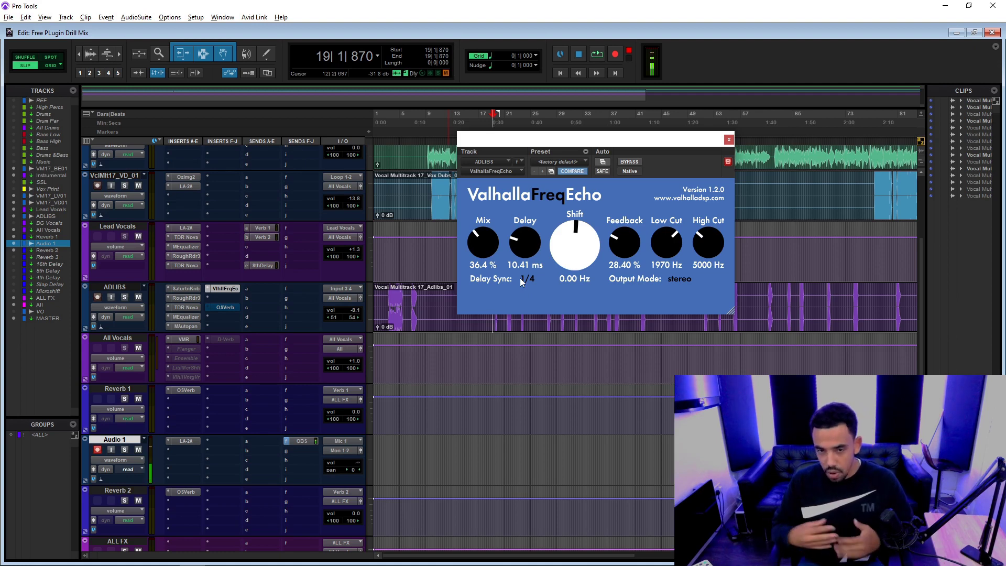
Enable the ADLIBS OldSkoolVerb and listen to the ad-libs with the reverb
click(232, 308)
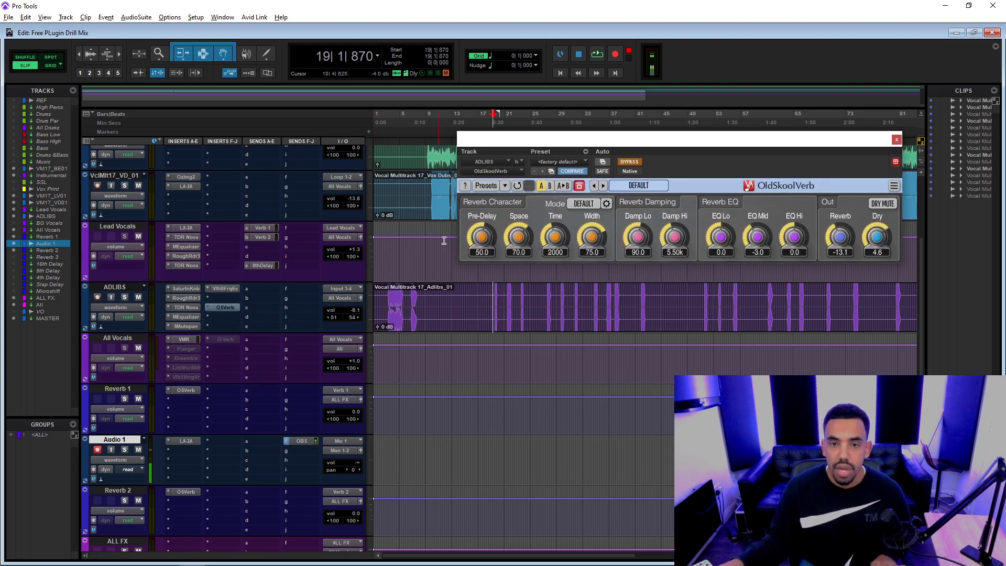
drag(593, 147, 549, 149)
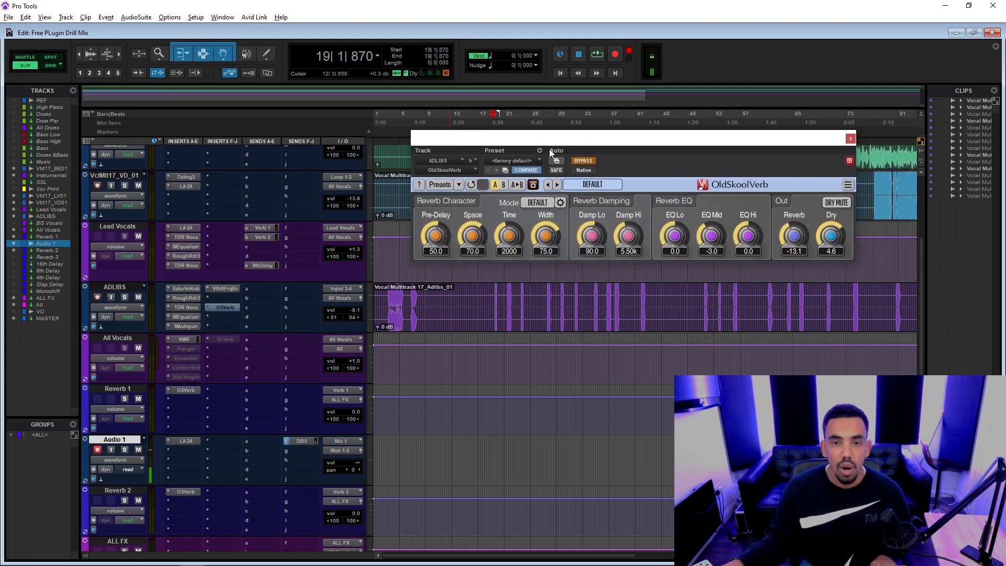
click(577, 162)
key(space)
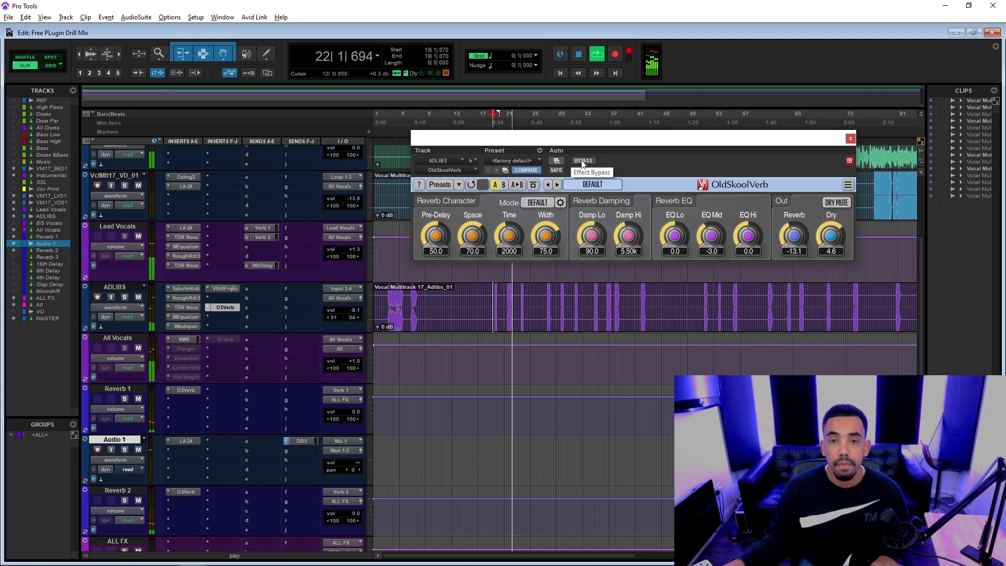
key(space)
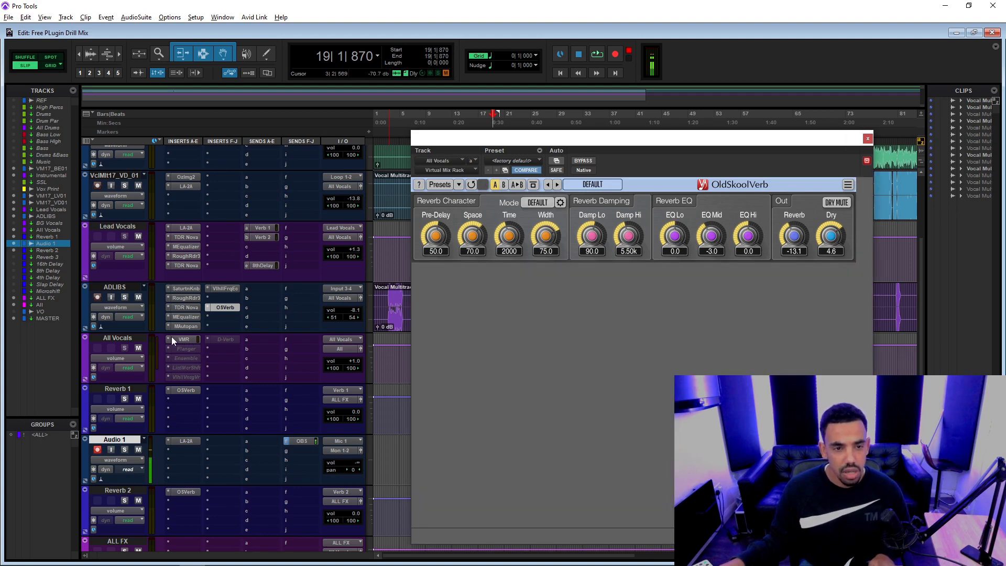
click(171, 337)
click(167, 337)
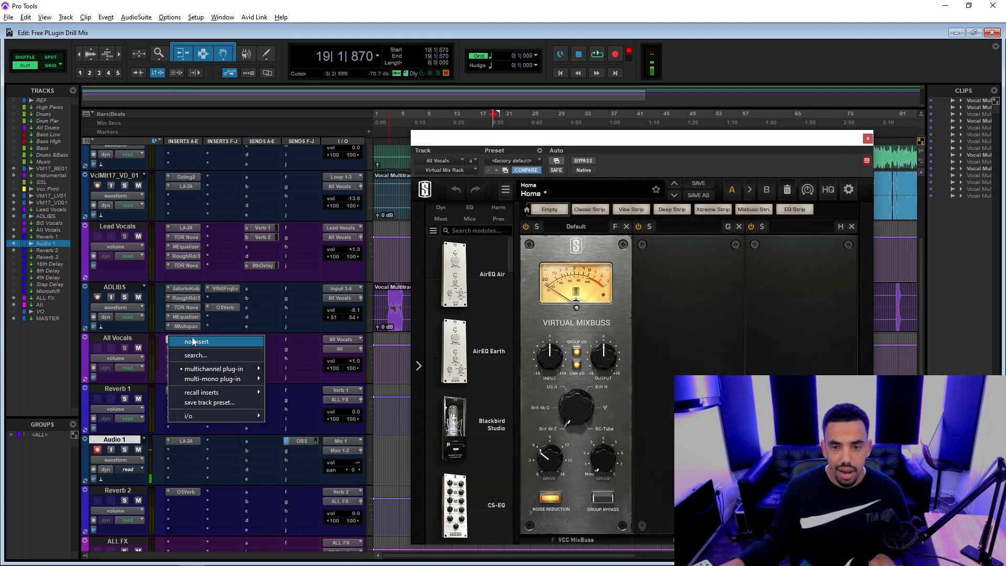
click(193, 341)
scroll(184, 343, up, 3)
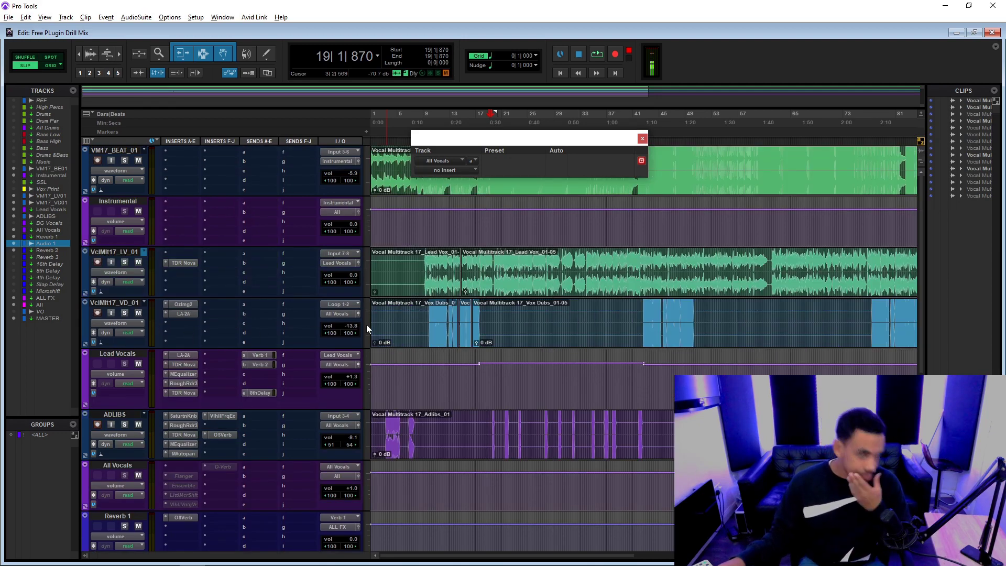
scroll(341, 362, down, 6)
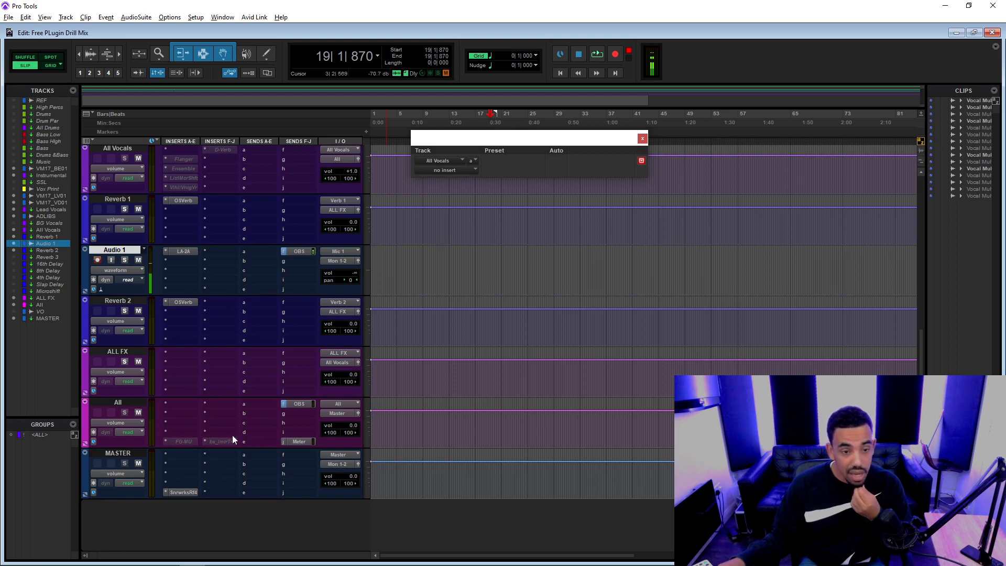
scroll(232, 435, up, 6)
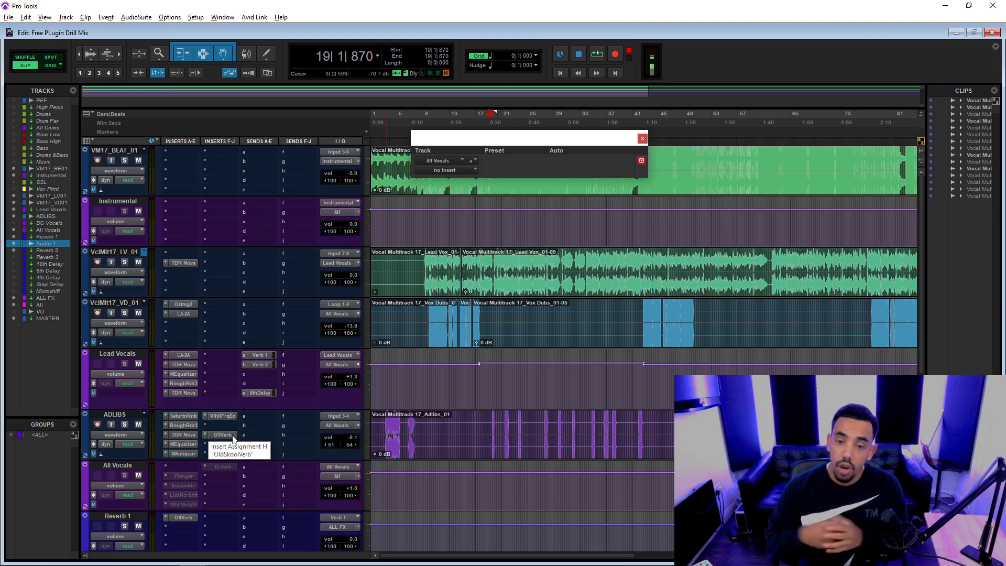
scroll(210, 407, down, 1)
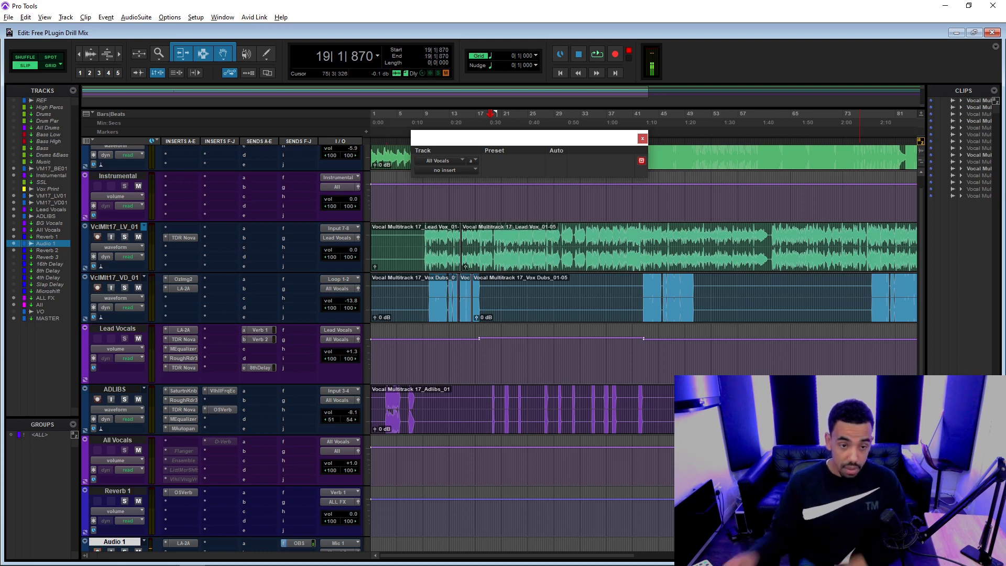
scroll(244, 241, up, 1)
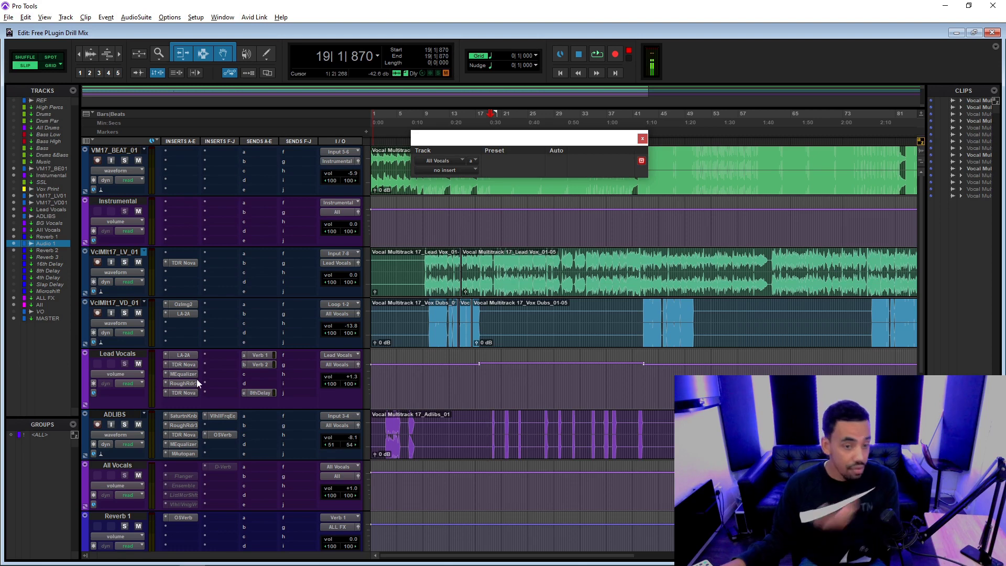
Step through the ADLIBS Saturation Knob, RoughRider3, TDR Nova, MEqualizer, MAutopan and ValhallaFreqEcho plugins
scroll(197, 383, down, 1)
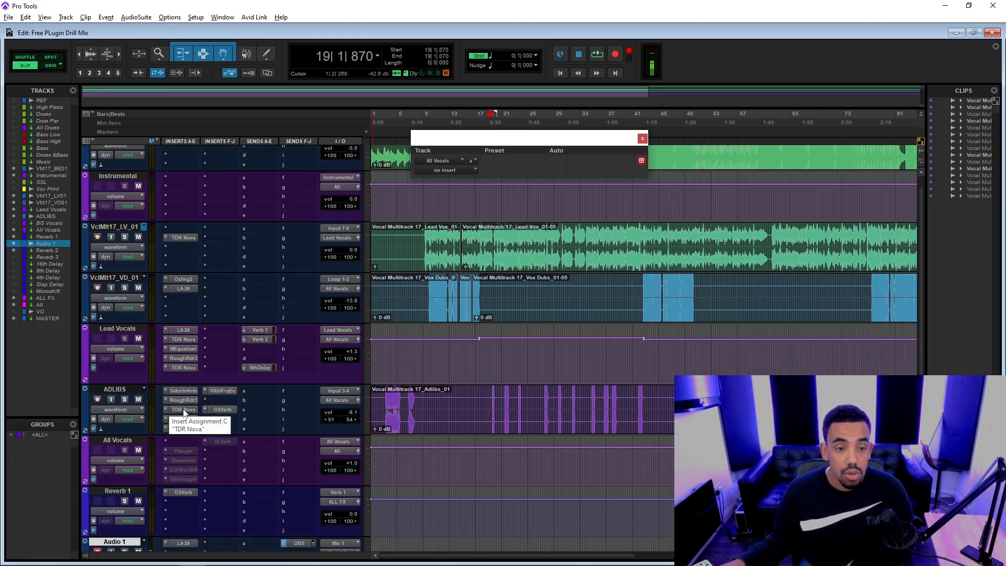
click(184, 391)
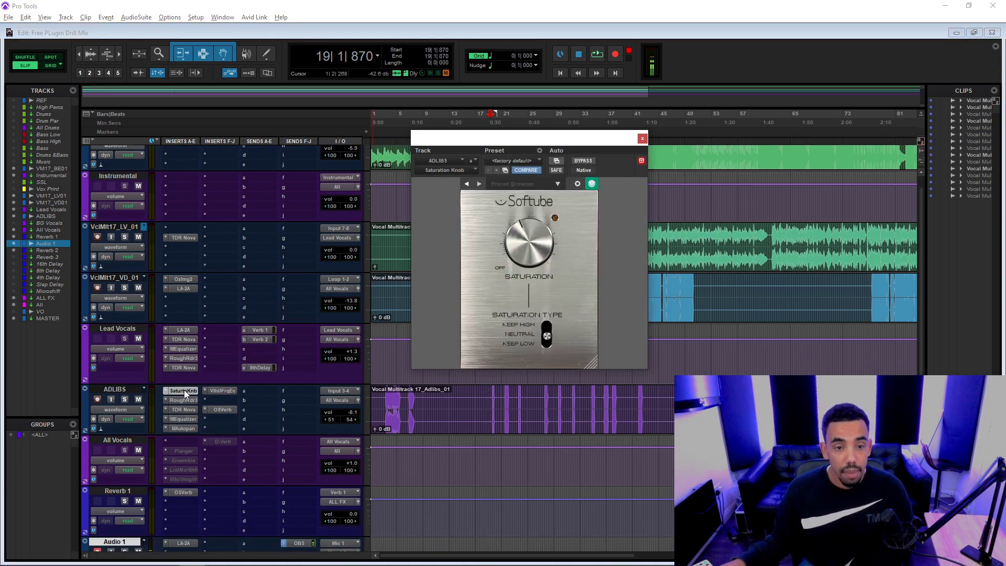
click(182, 400)
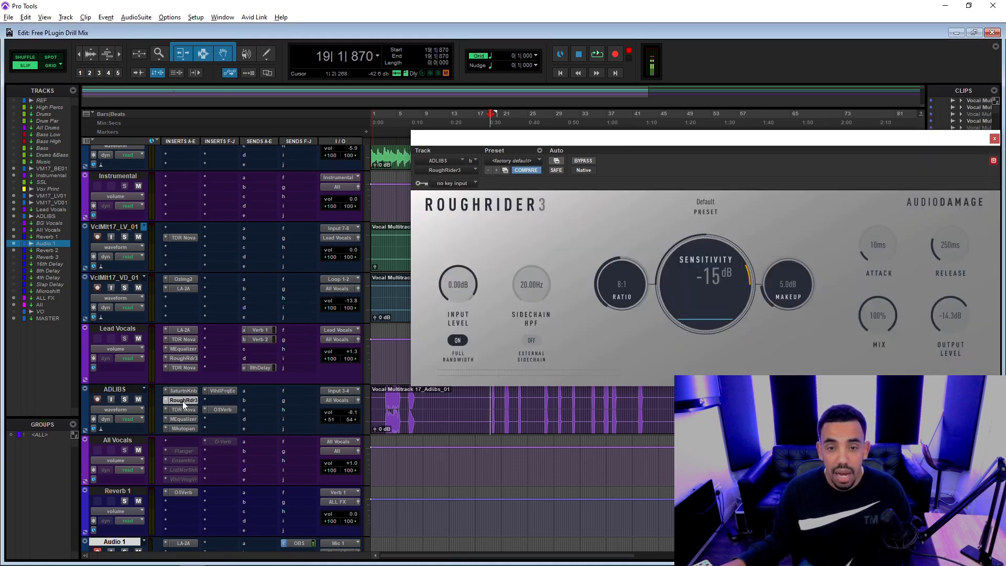
drag(652, 140, 520, 139)
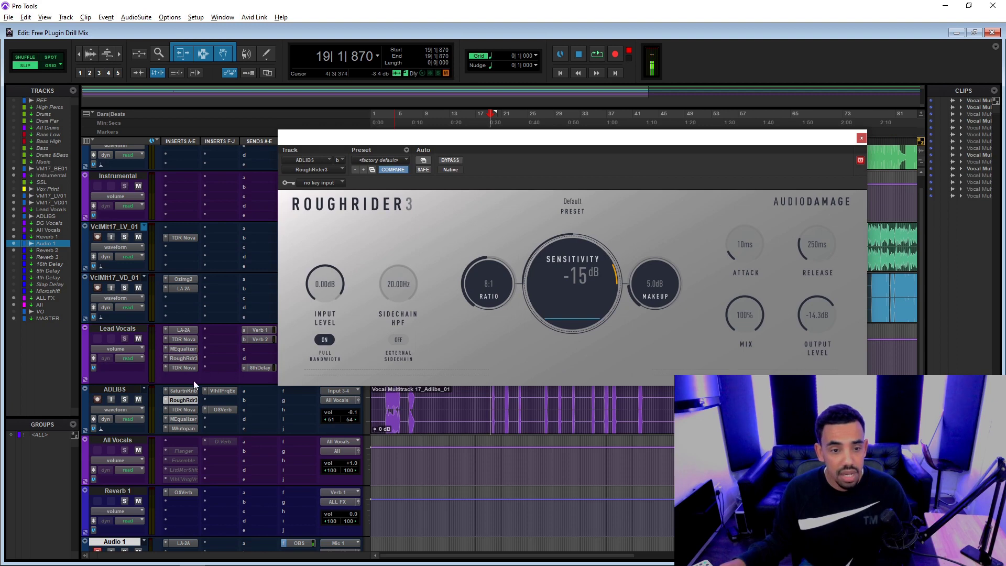
click(184, 409)
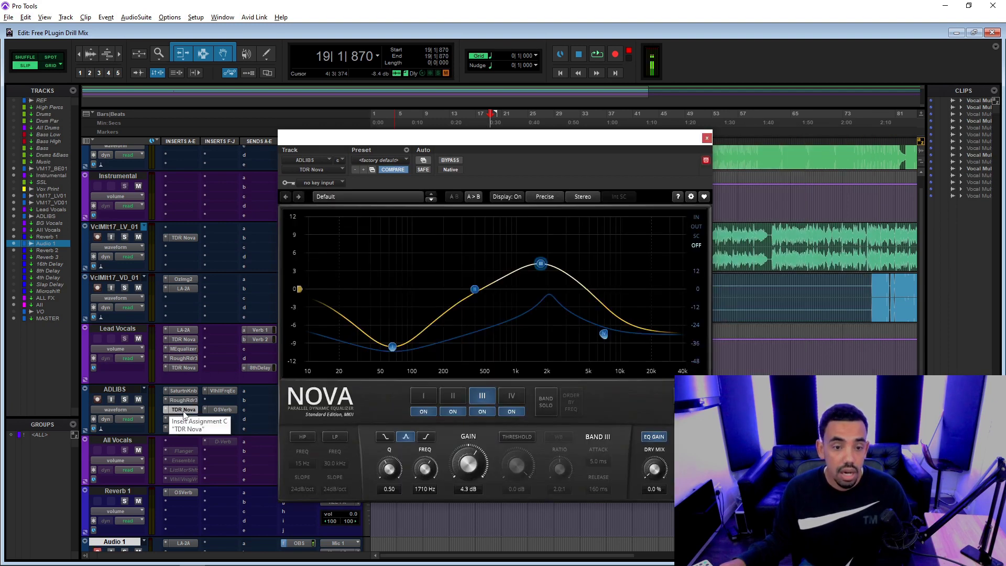
click(184, 418)
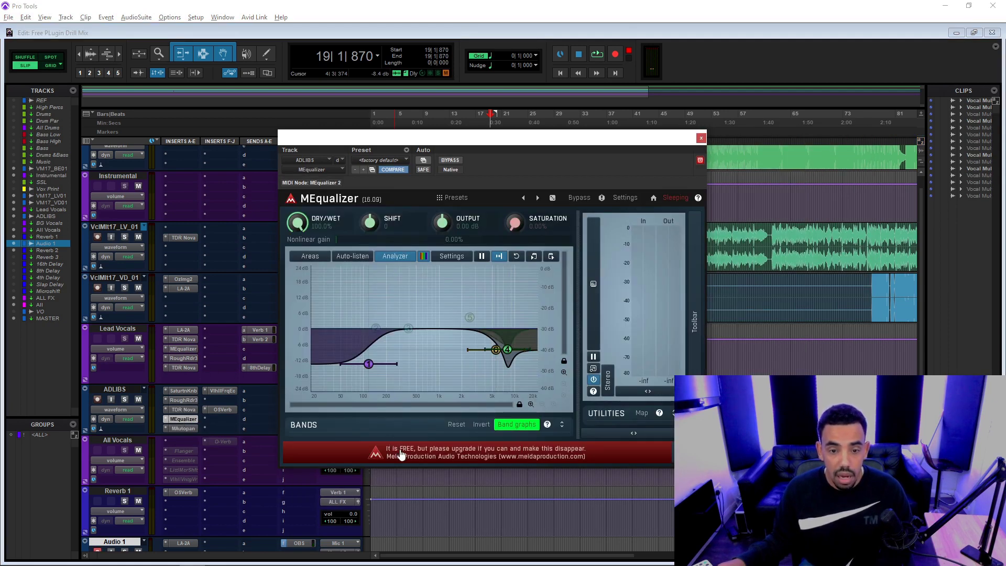
click(183, 428)
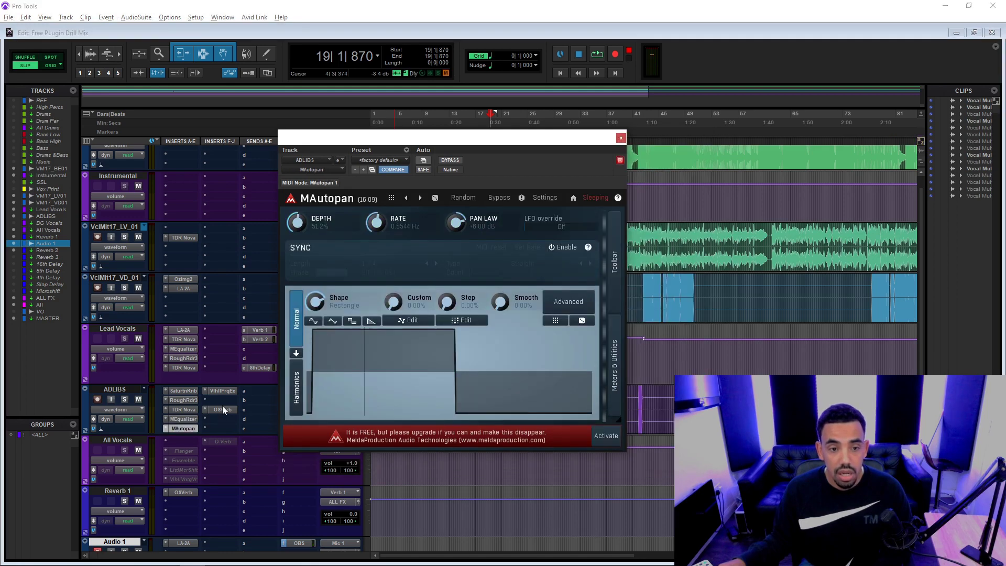
click(221, 391)
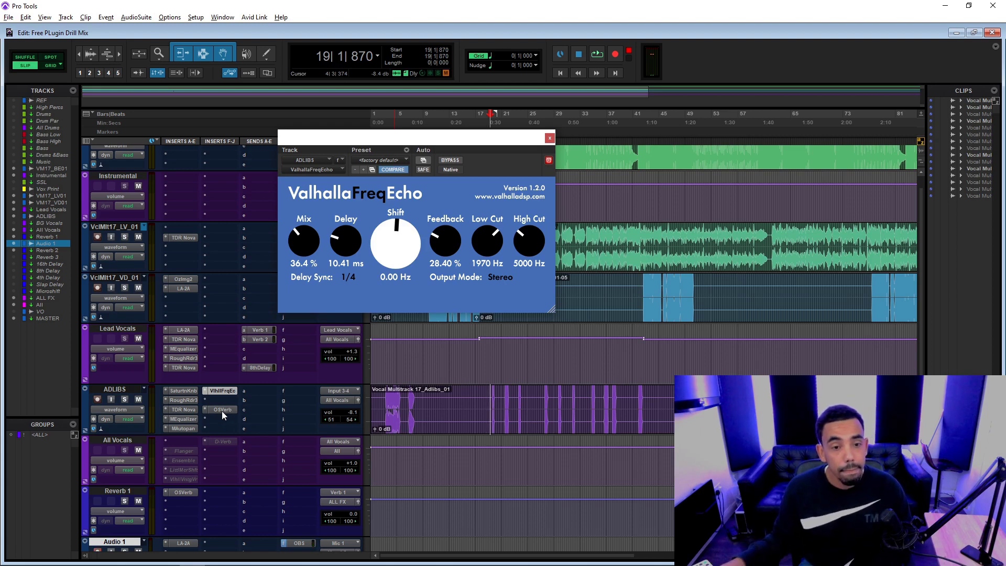
Show OldSkoolVerb, check its information panel, then close the plugin window
click(222, 410)
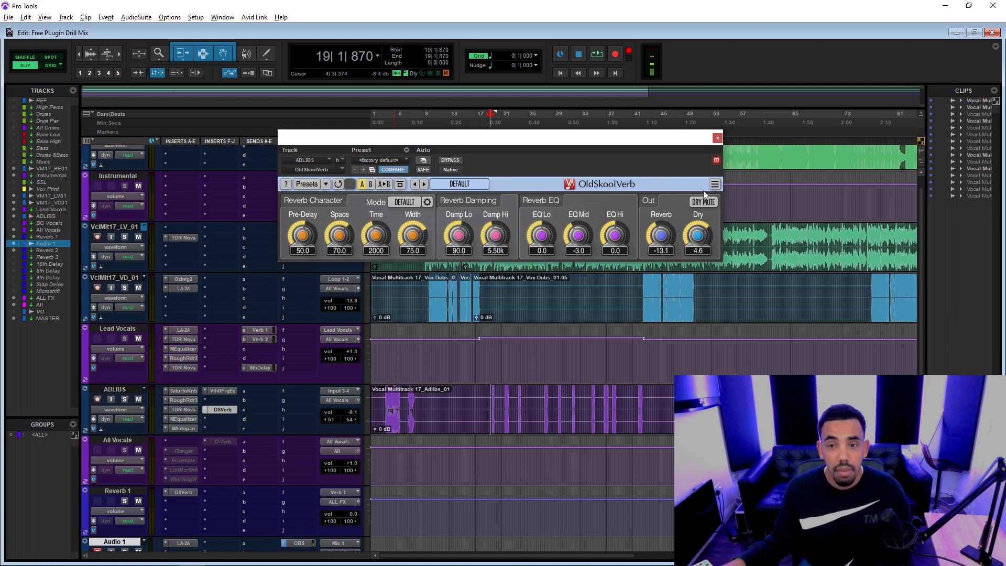
click(715, 184)
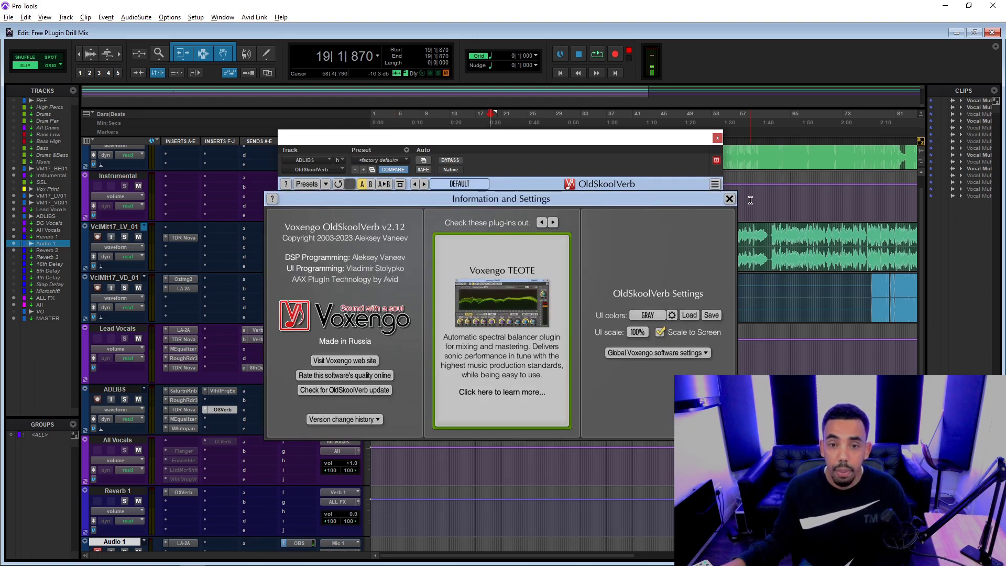
click(729, 198)
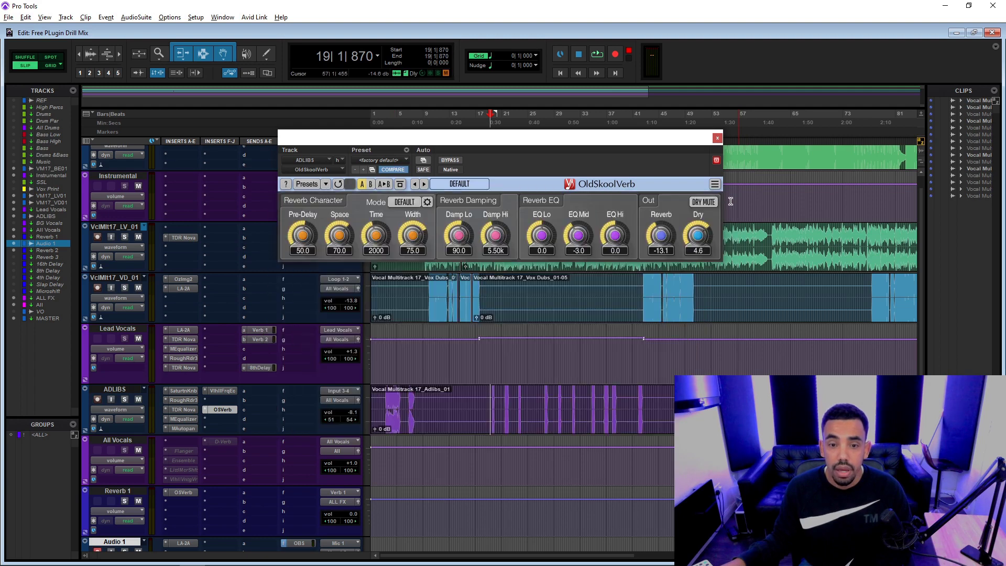
click(717, 138)
scroll(256, 256, up, 1)
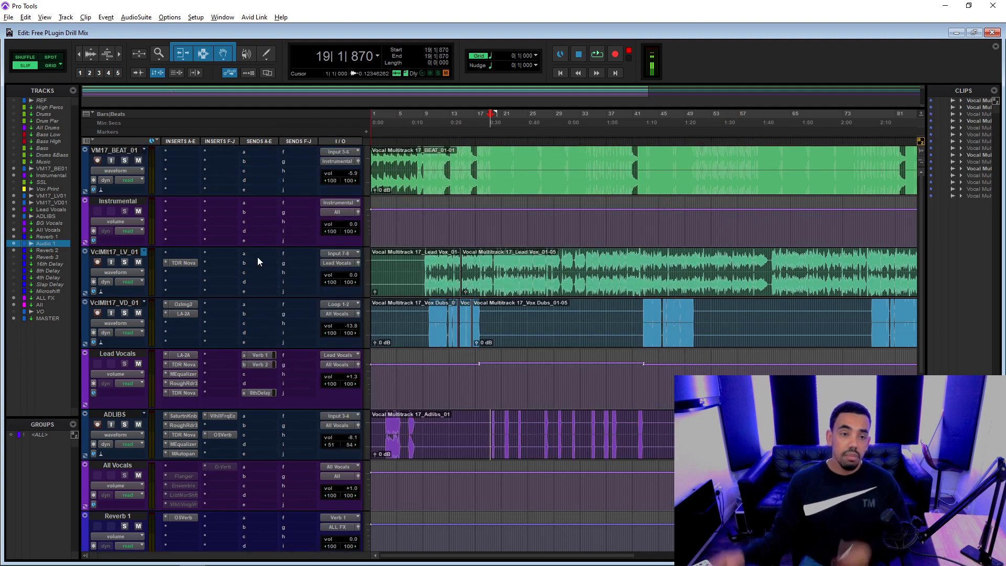
click(184, 262)
drag(497, 141, 552, 133)
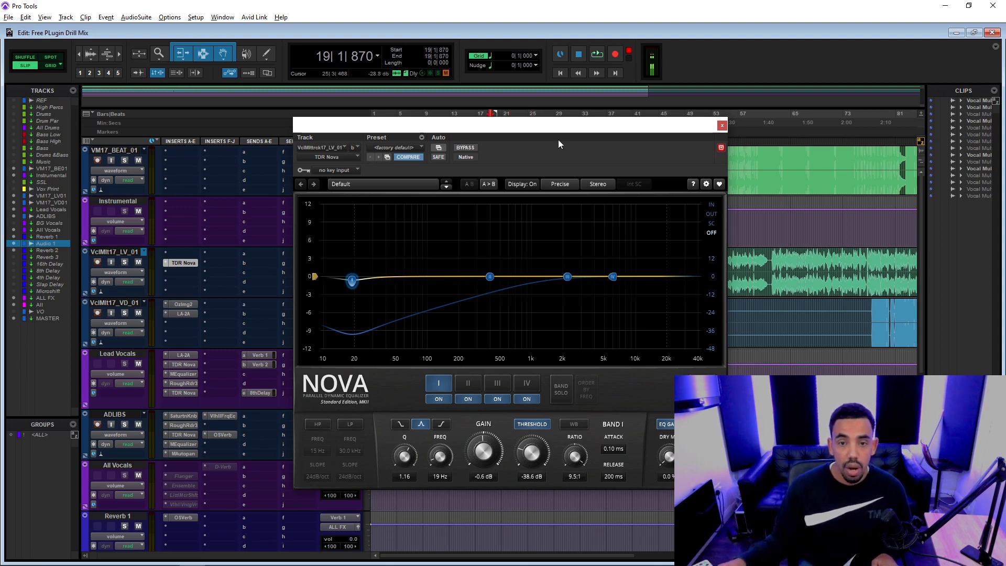
drag(553, 126, 529, 112)
key(space)
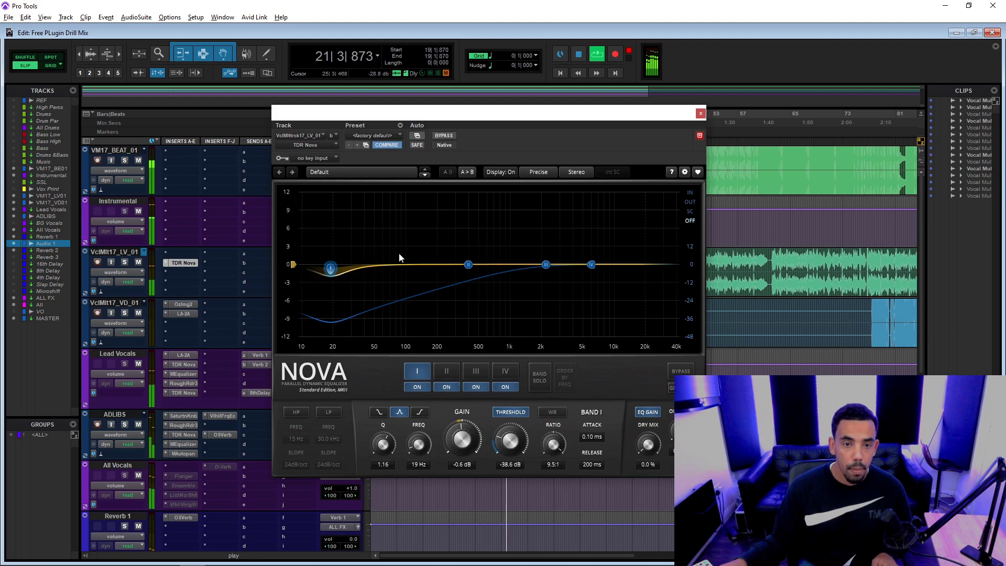
key(space)
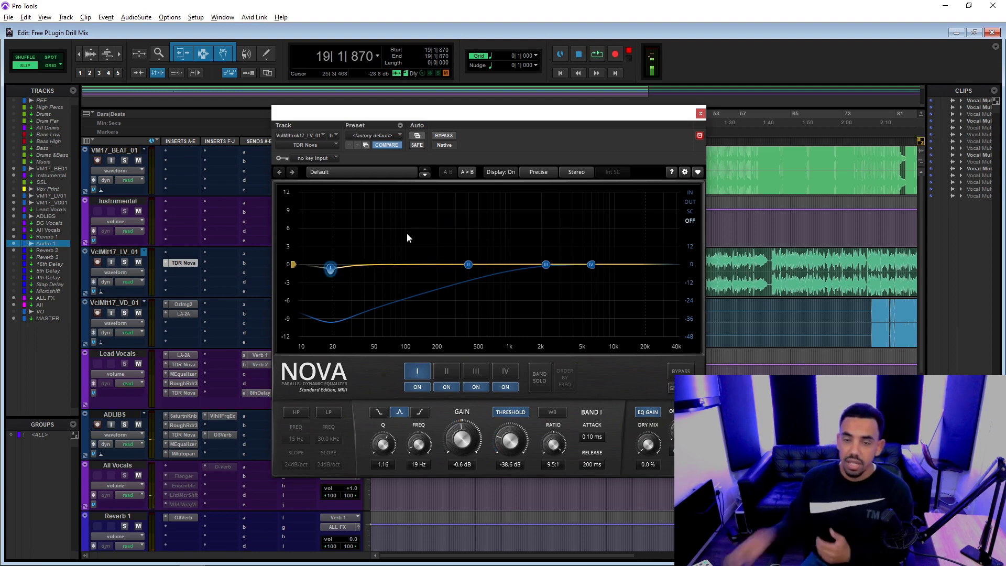
click(700, 114)
click(499, 273)
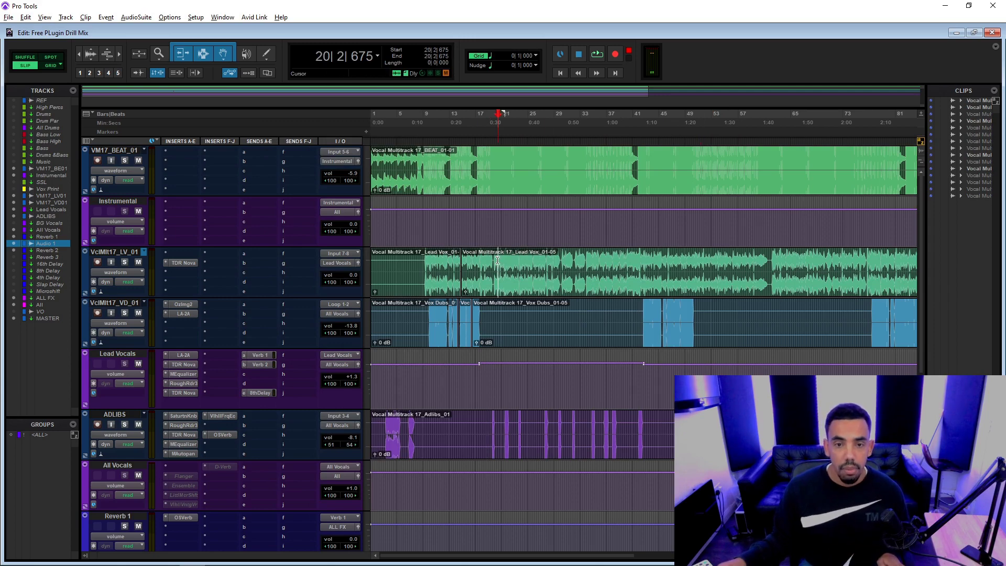
Zoom in to place the edit point at 14|4|134, then zoom out to the entire song
click(464, 228)
key(ctrl+bracketright)
key(ctrl+bracketright)
key(ctrl+bracketright)
key(ctrl+bracketright)
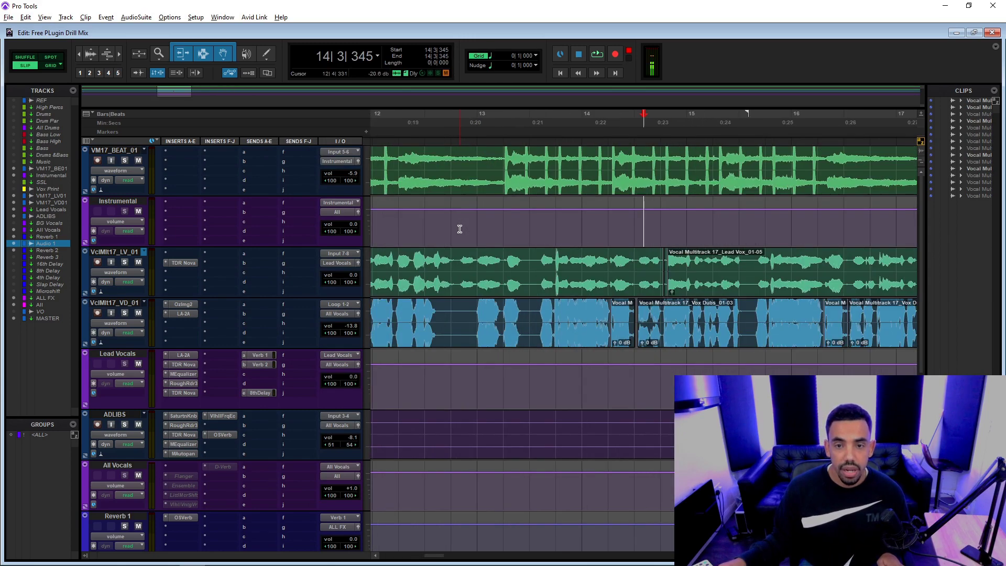
click(664, 220)
key(ctrl+bracketright)
key(ctrl+bracketright)
key(ctrl+bracketright)
key(ctrl+bracketright)
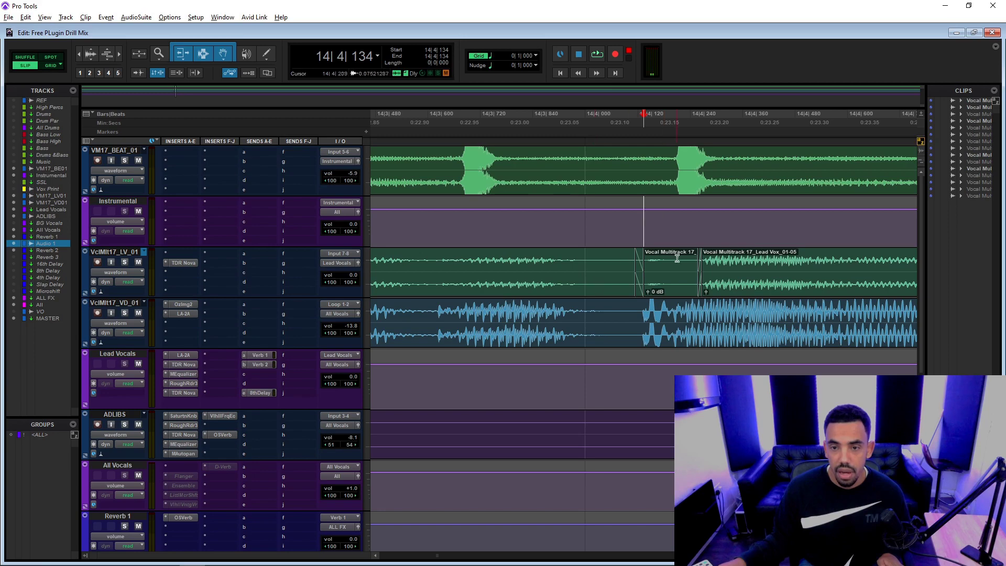
key(ctrl+bracketleft)
key(ctrl+bracketleft)
key(ctrl+bracketleft)
key(ctrl+bracketleft)
key(ctrl+bracketleft)
key(ctrl+bracketleft)
key(ctrl+bracketleft)
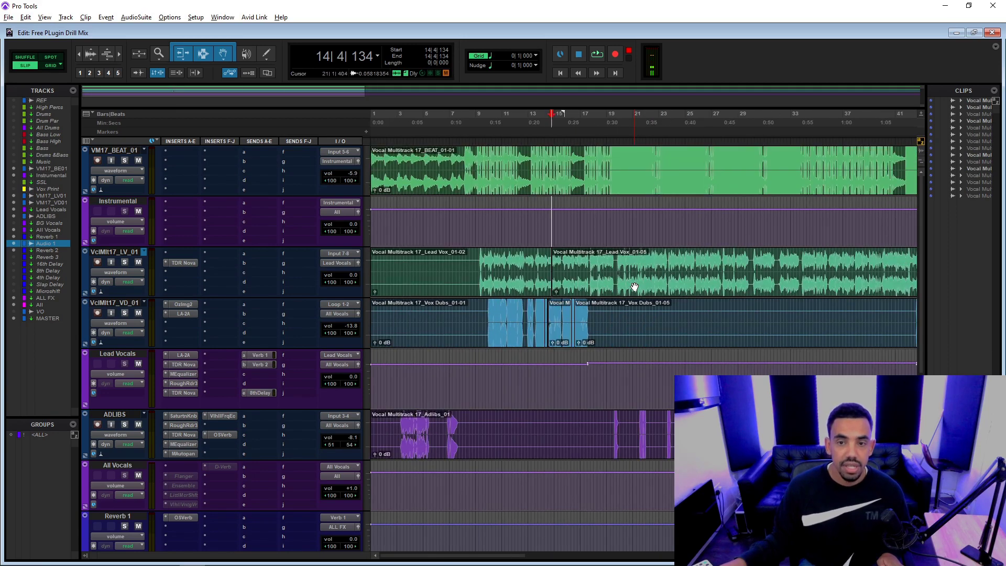
key(ctrl+bracketleft)
key(ctrl+bracketleft)
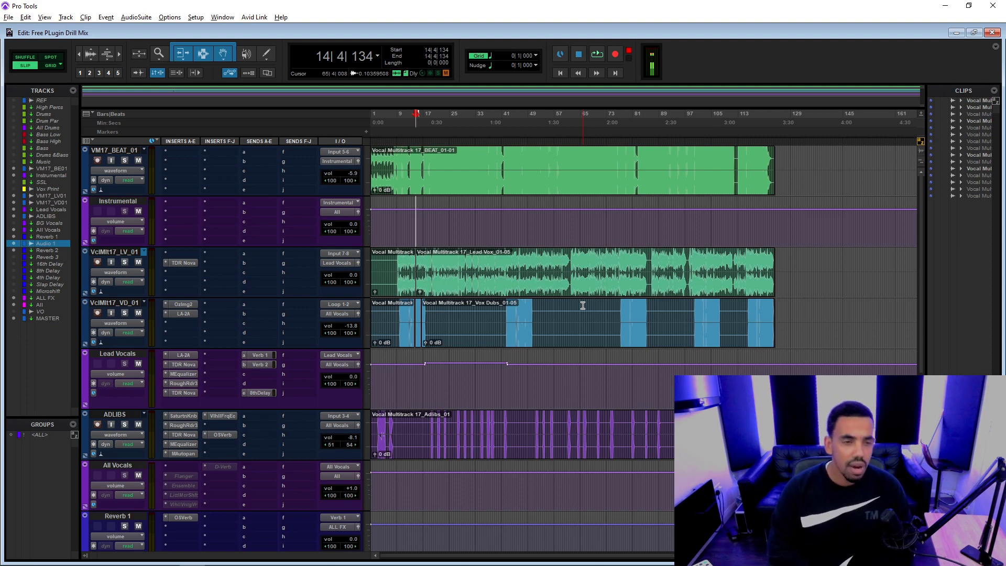
Record-enable Audio 1 with Shift+R, then briefly check the Lead Vocals TDR Nova EQ
scroll(234, 254, down, 1)
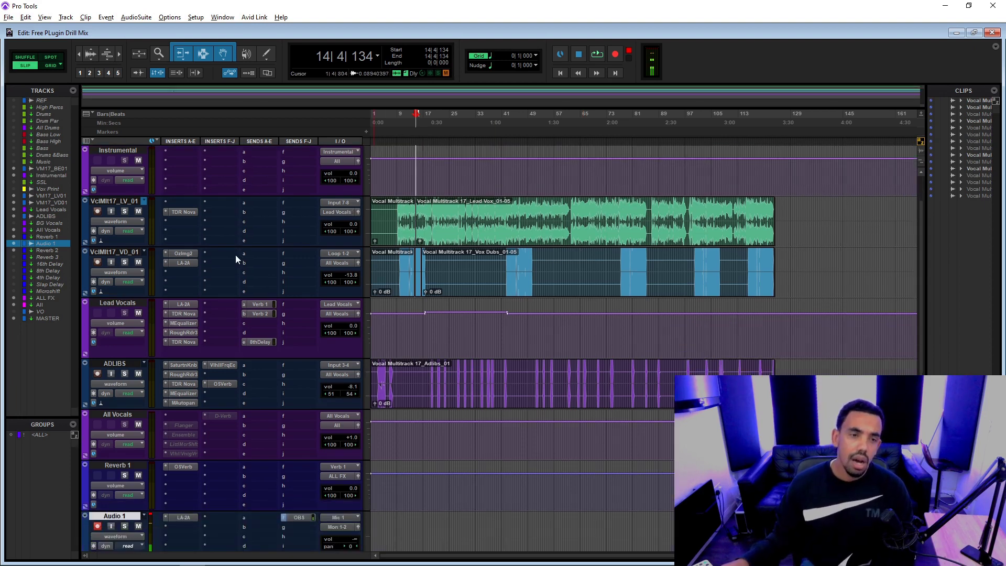
scroll(235, 255, down, 1)
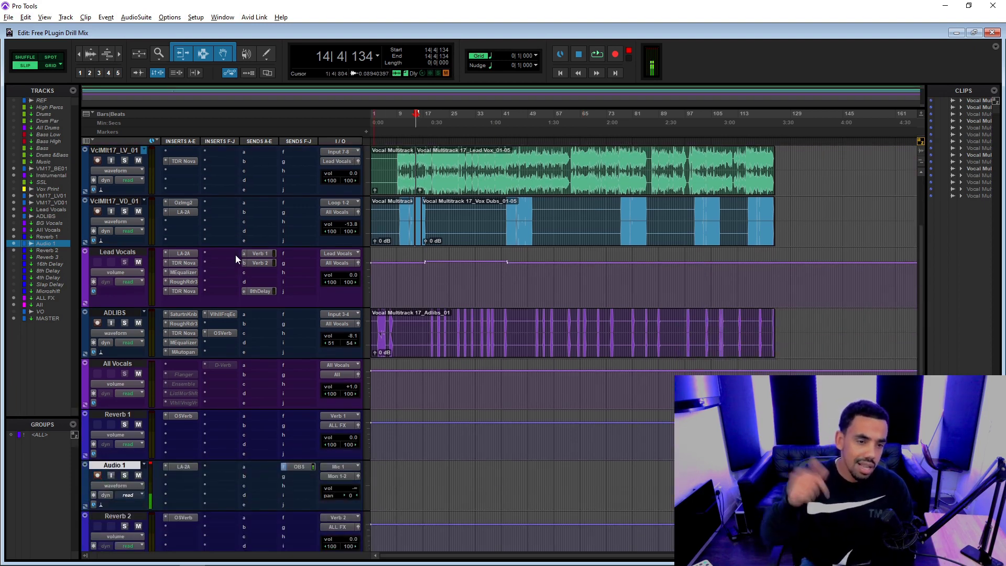
key(shift+r)
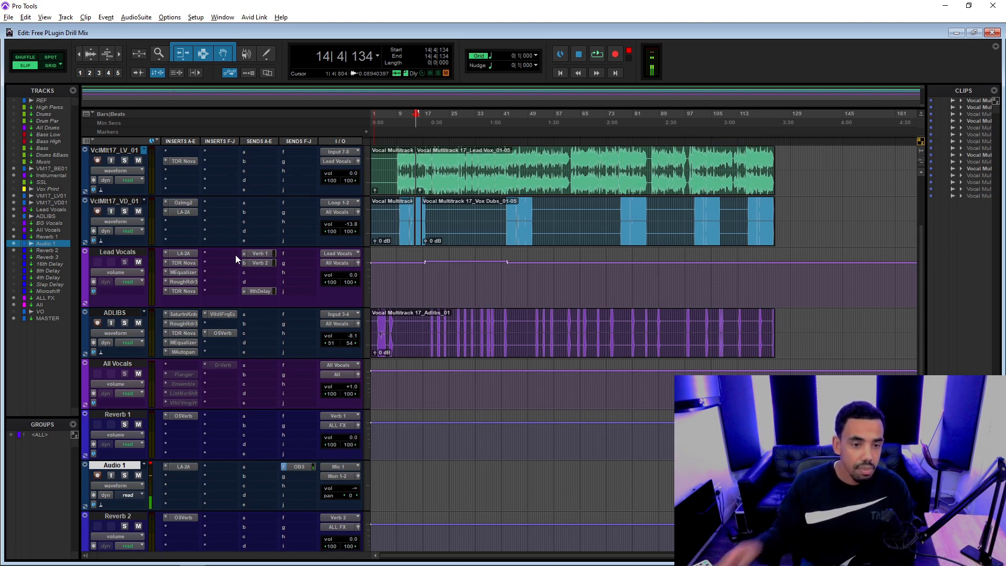
click(189, 263)
click(700, 113)
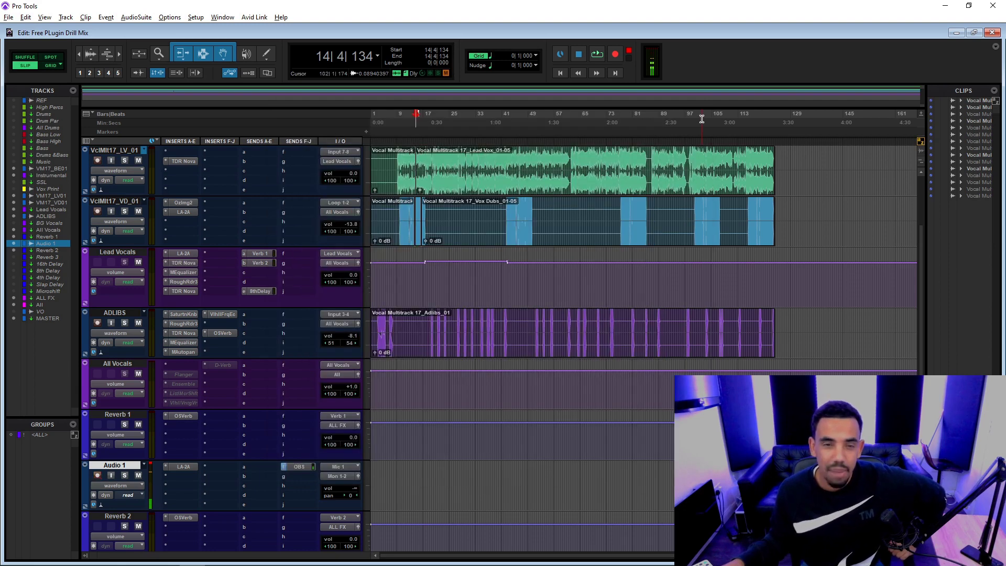